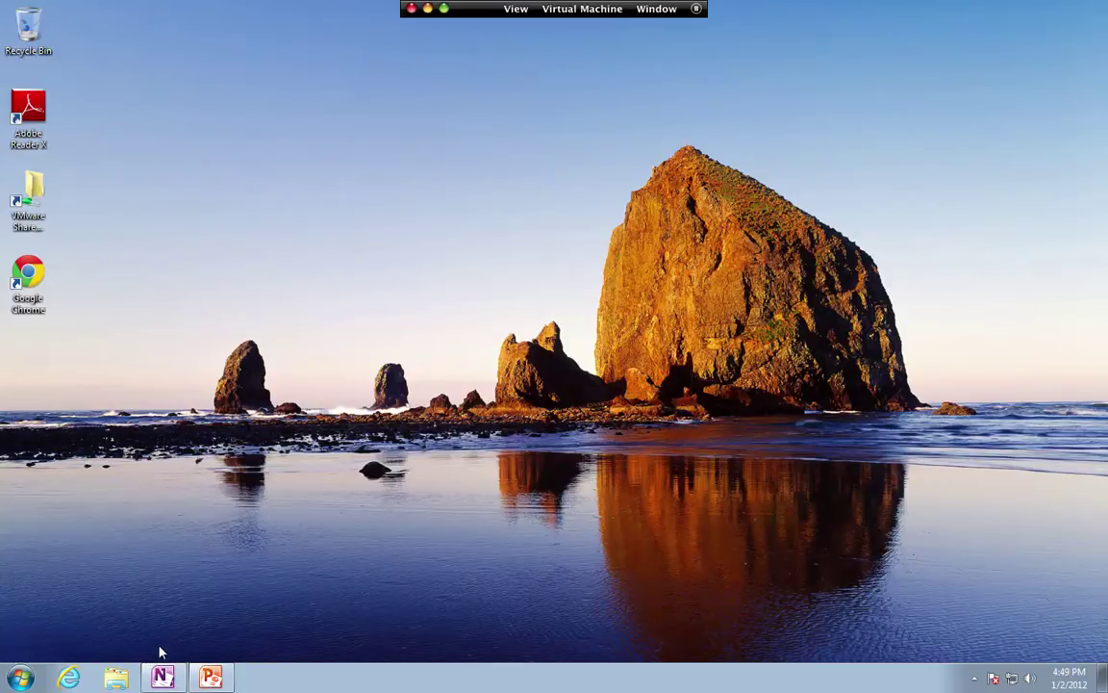
Step: Restore the minimized OneNote window, shift it slightly, and enlarge it
click(162, 677)
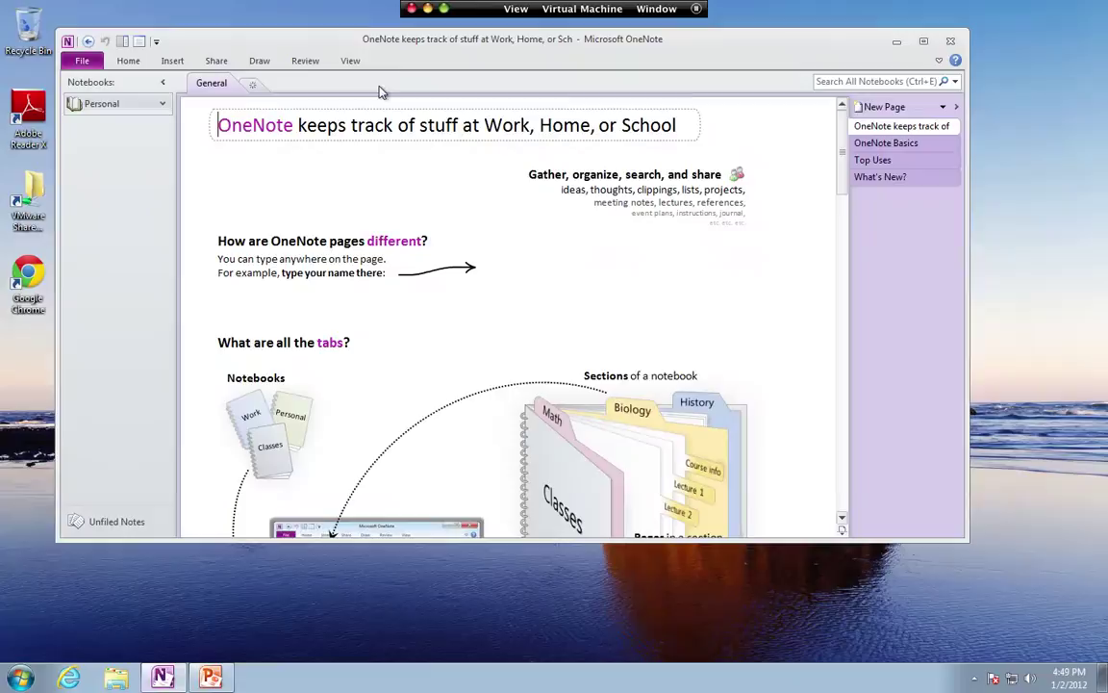
drag(354, 55, 340, 52)
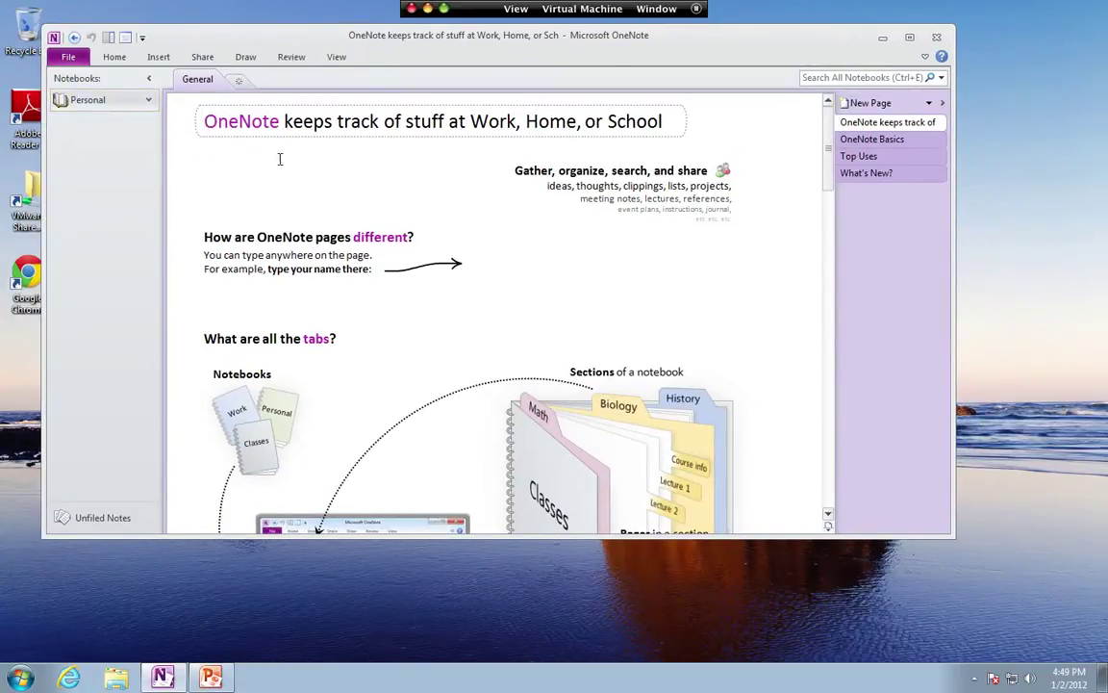
drag(957, 539, 1087, 647)
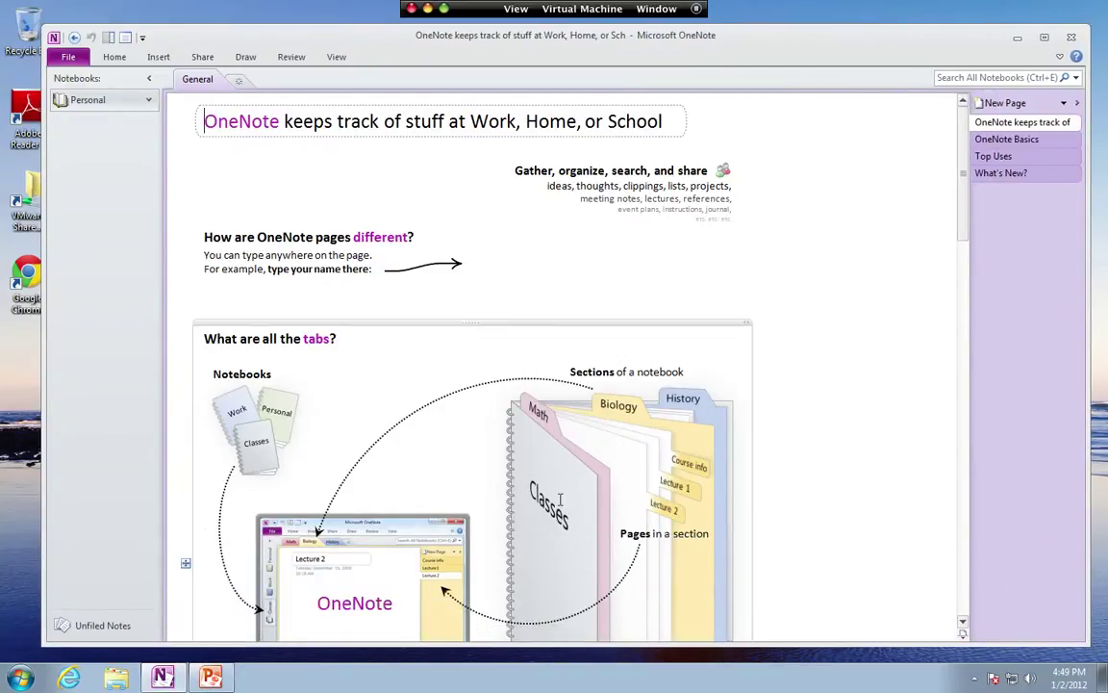
Step: Scroll through the welcome page, then open the OneNote Basics page in the General section
scroll(510, 342, down, 2)
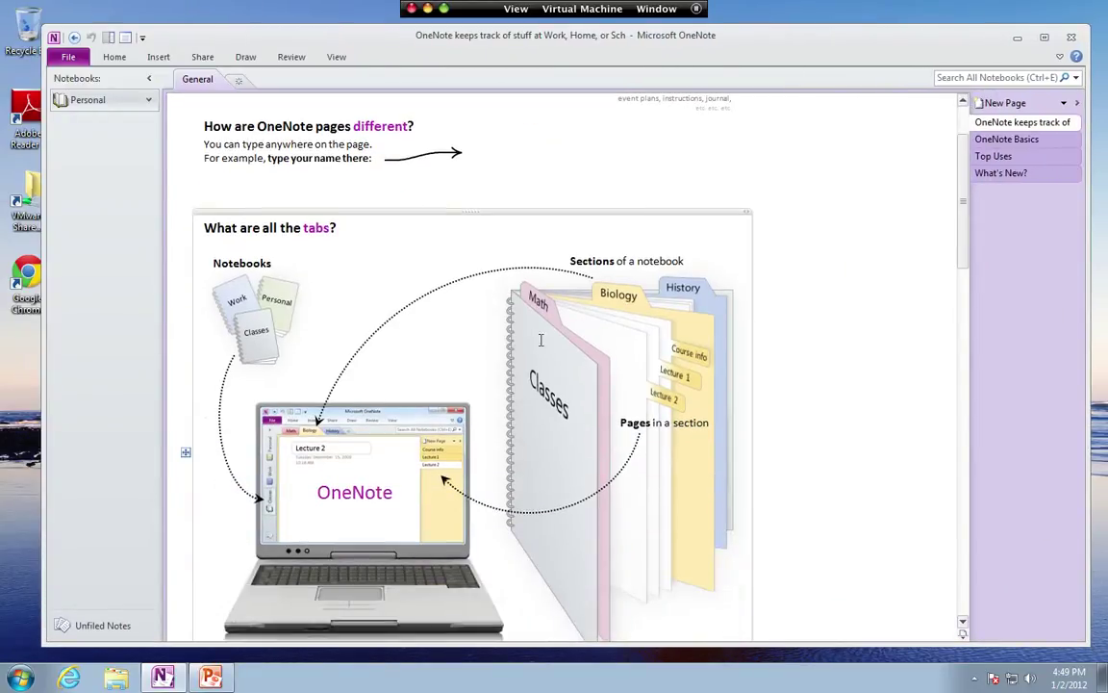
scroll(962, 242, down, 2)
drag(962, 242, 880, 135)
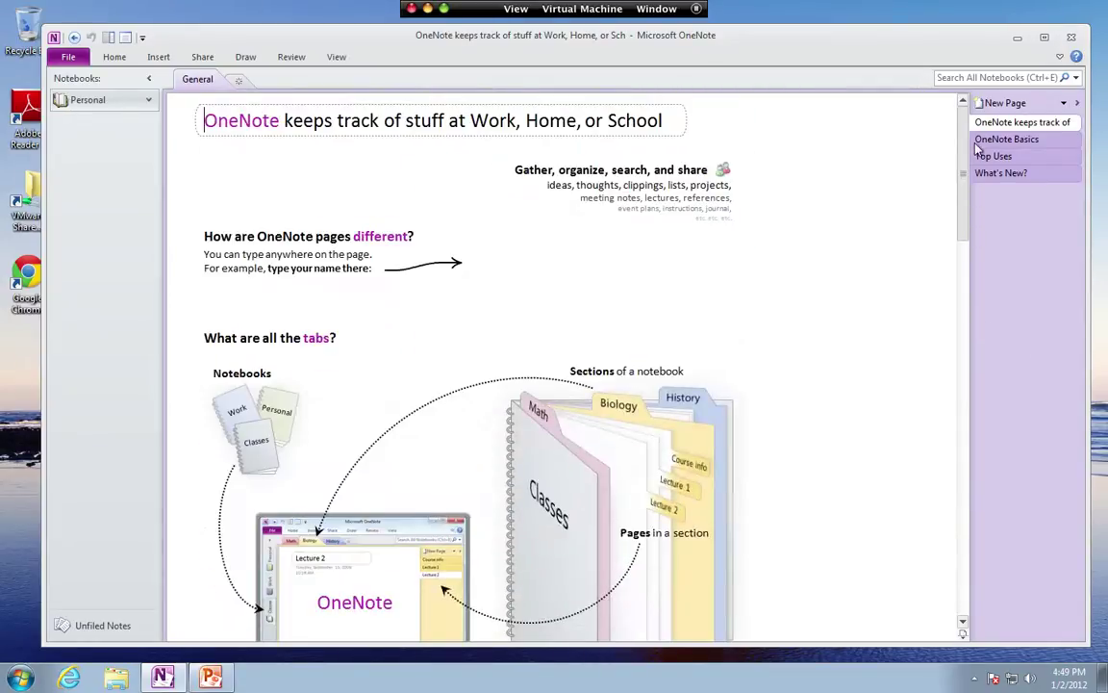
click(1017, 140)
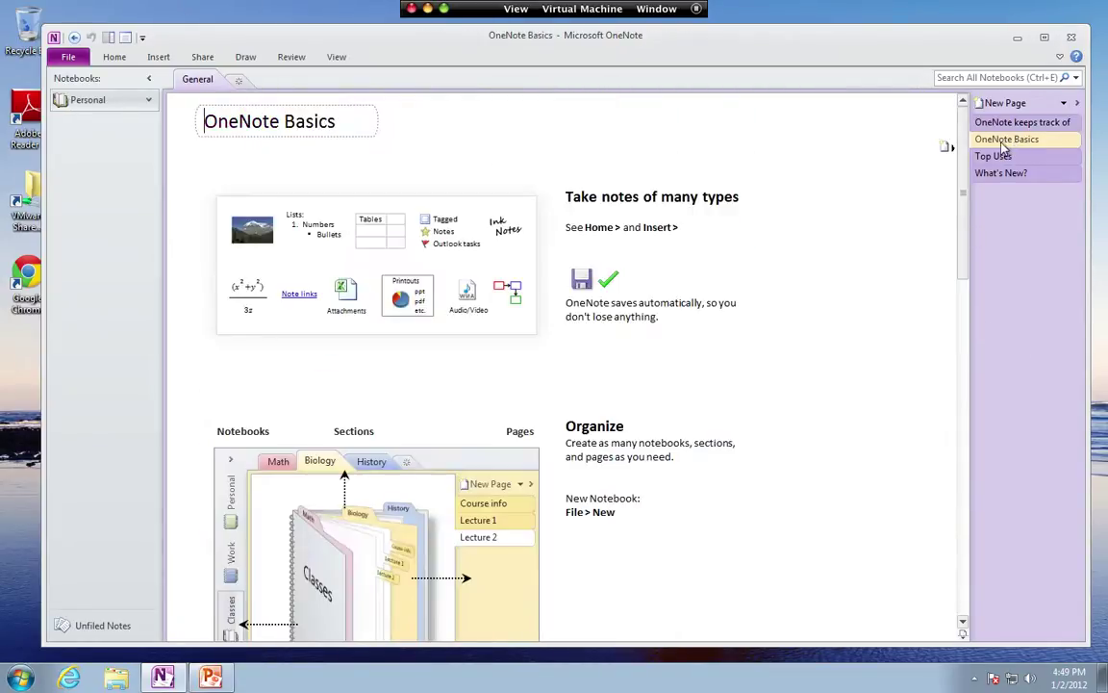
drag(967, 161, 999, 153)
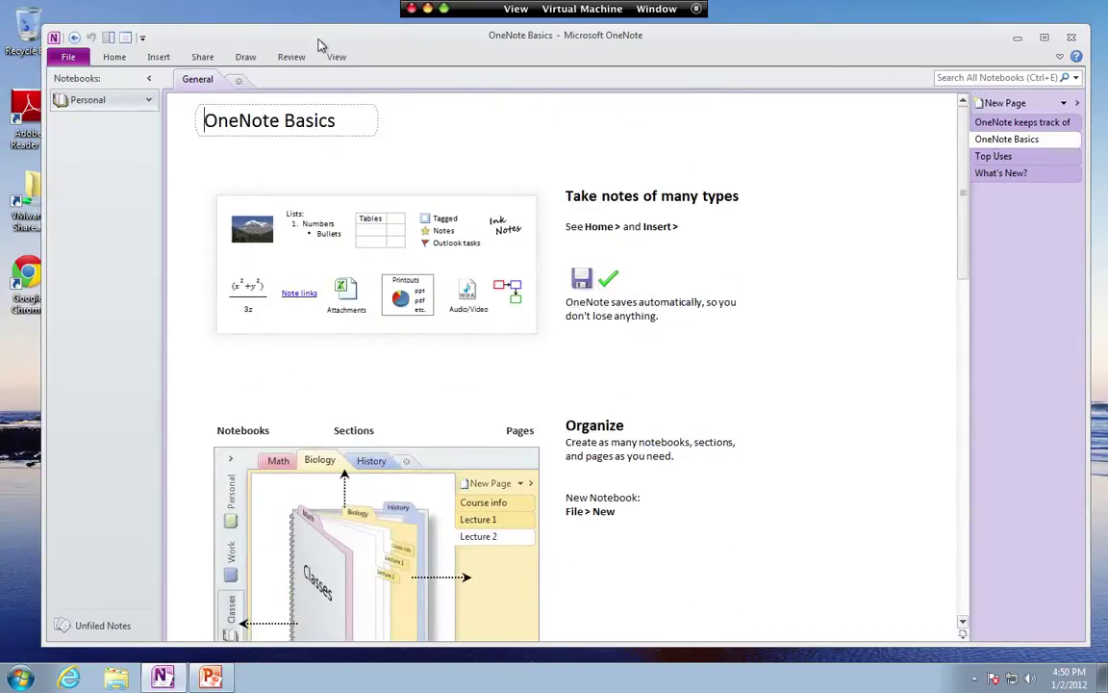
Step: Show the File > New notebook screen with Web, Network and My Computer storage choices
right_click(104, 139)
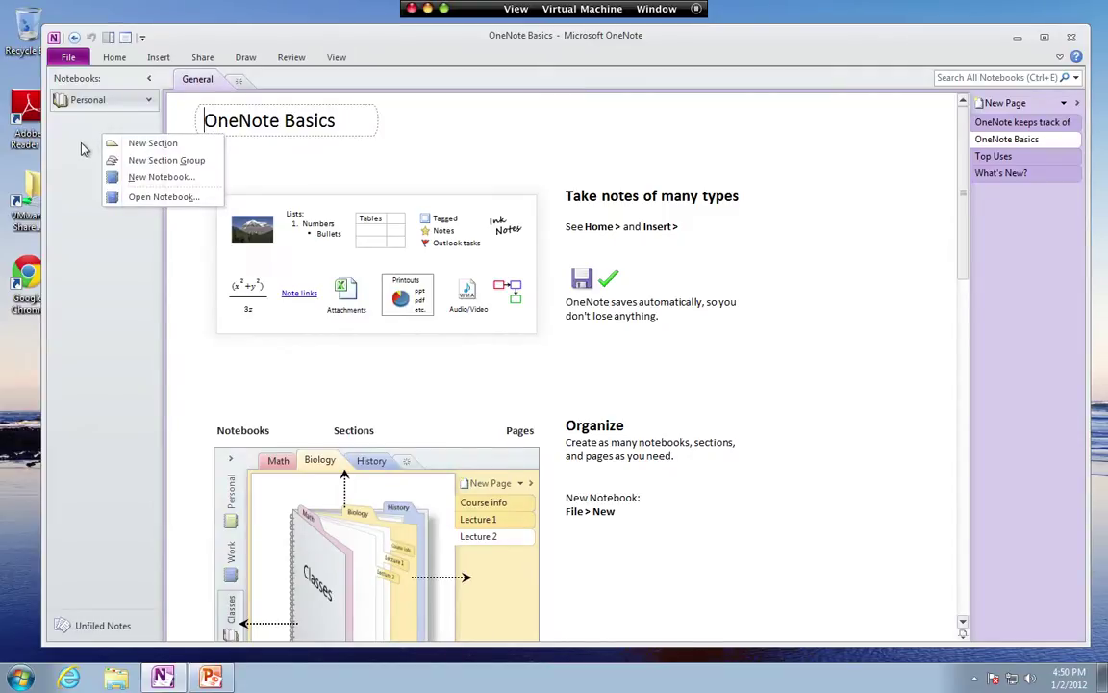
key(Escape)
click(68, 57)
click(68, 57)
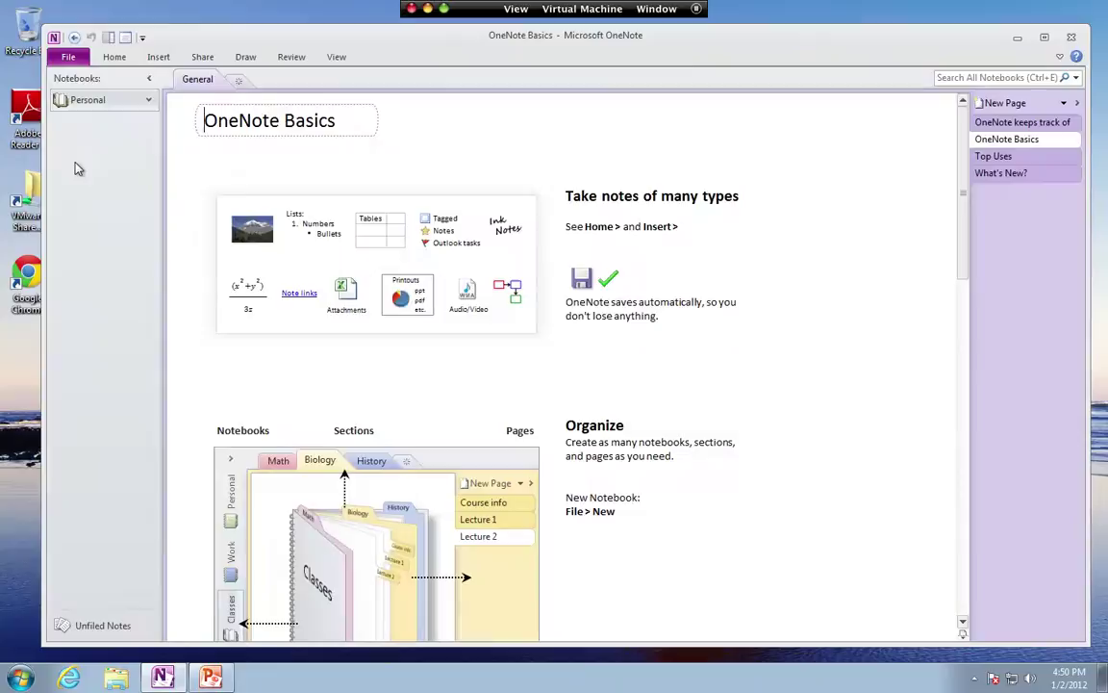
right_click(78, 167)
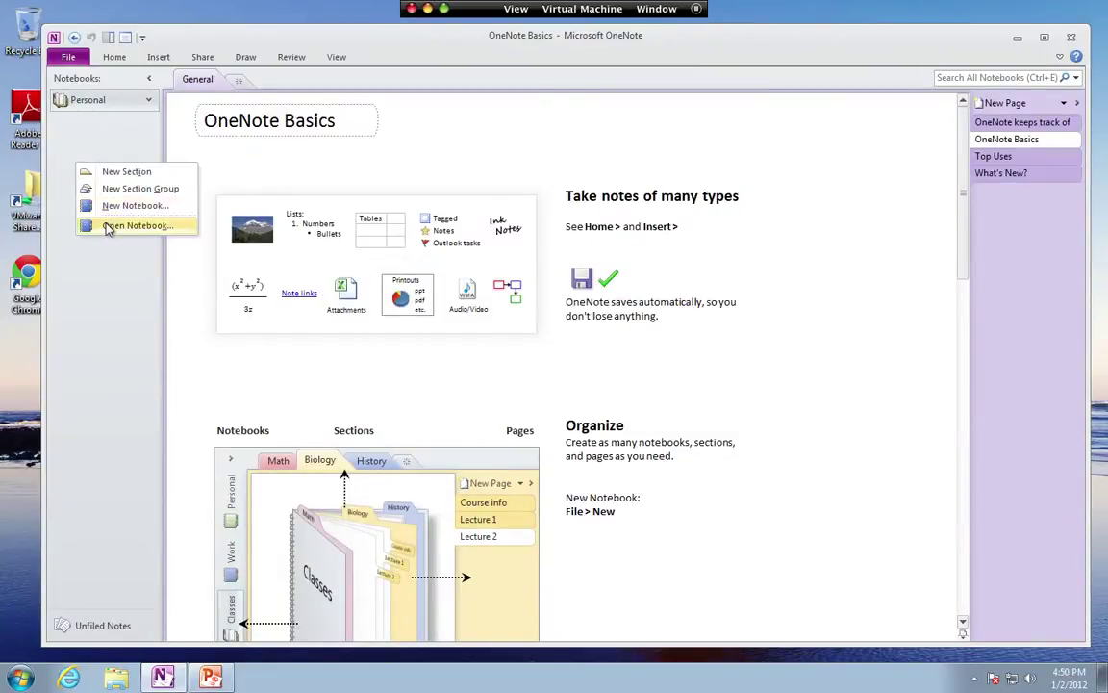
key(Escape)
click(73, 60)
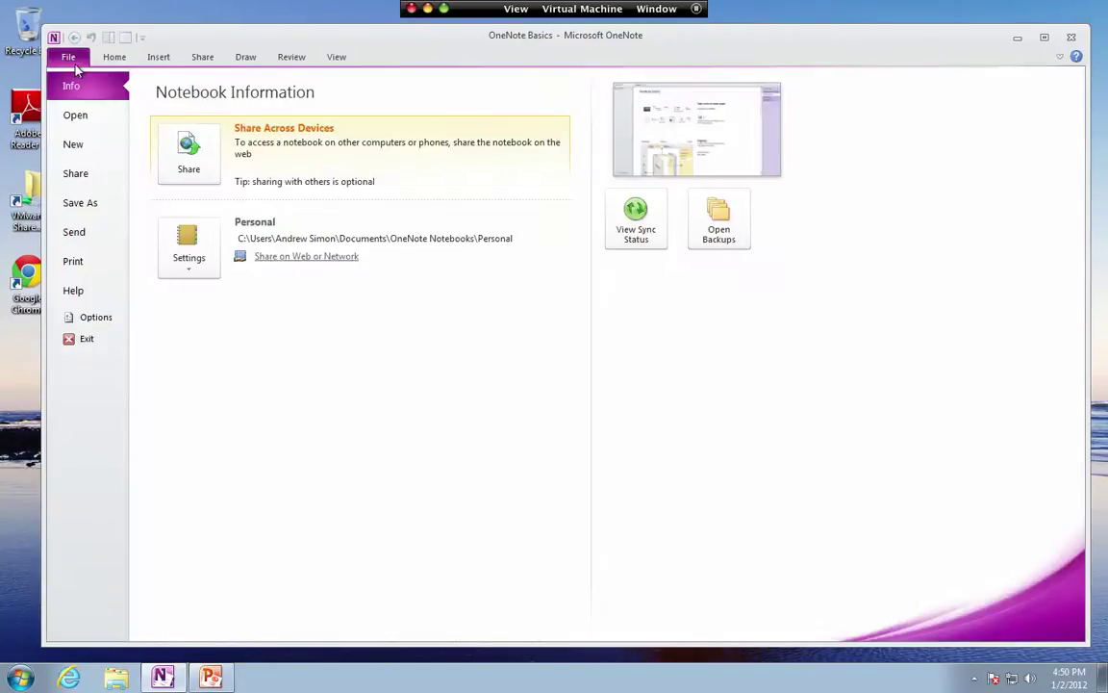
click(88, 143)
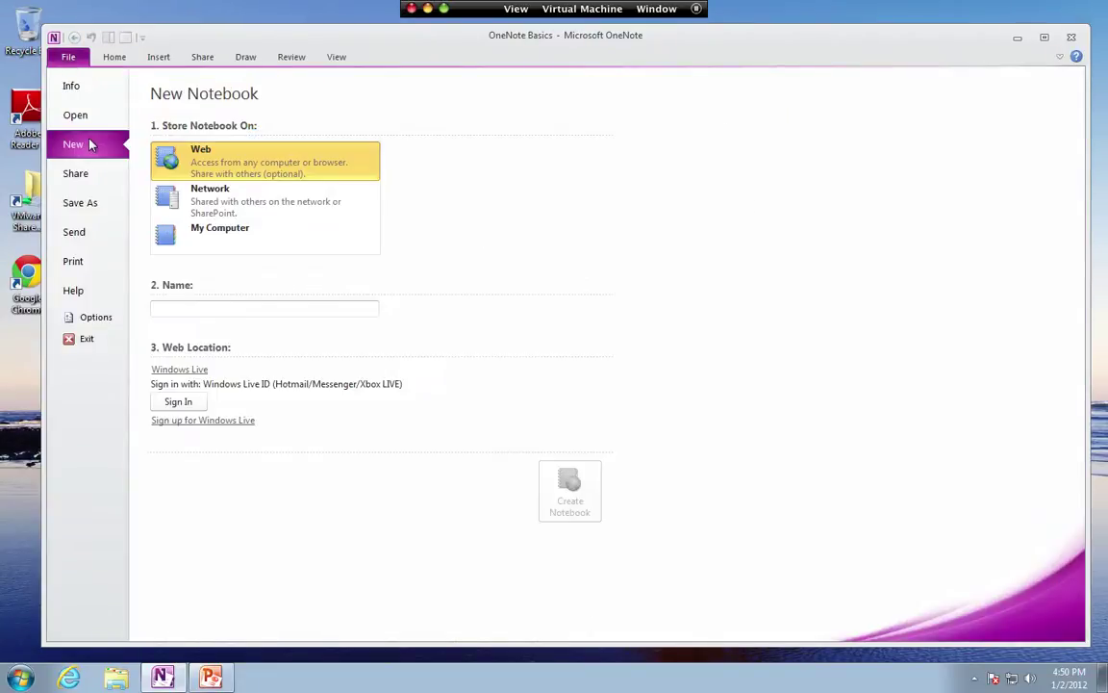
Step: Create a notebook named 'Physical Medicine' stored on My Computer
click(231, 218)
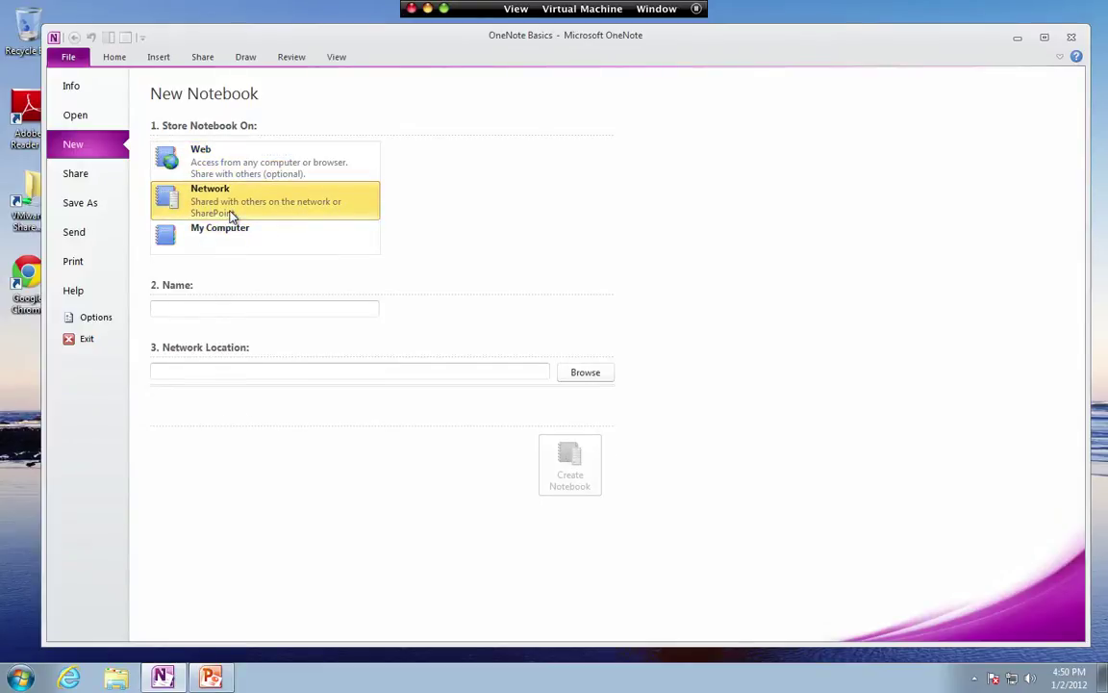
click(213, 246)
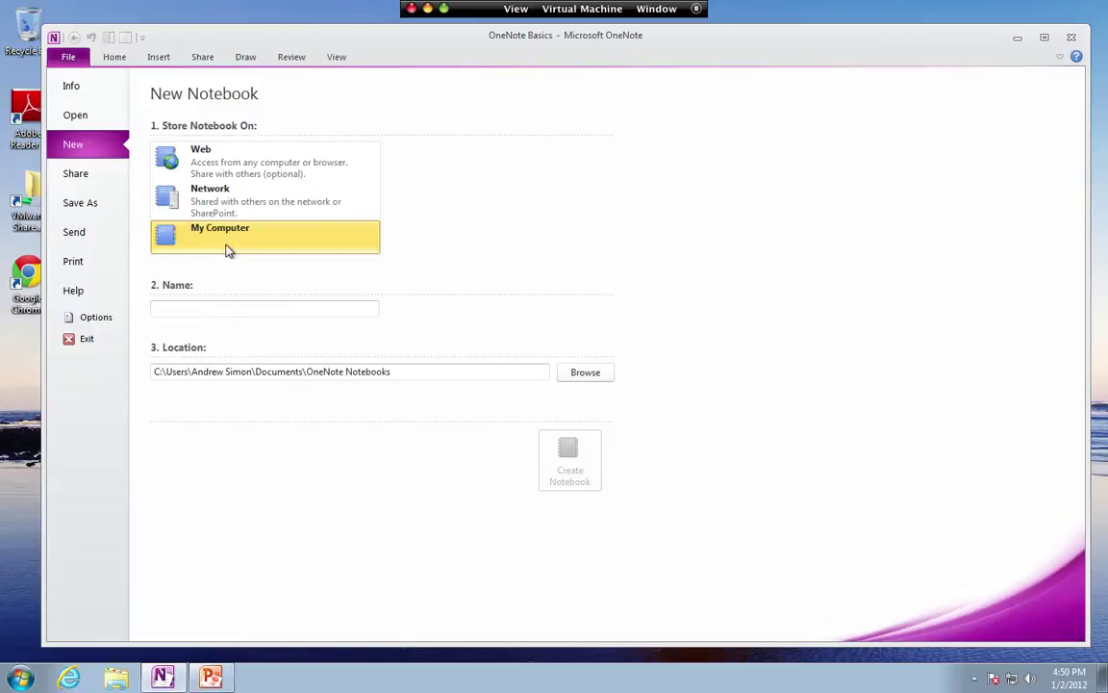
click(189, 309)
text(P)
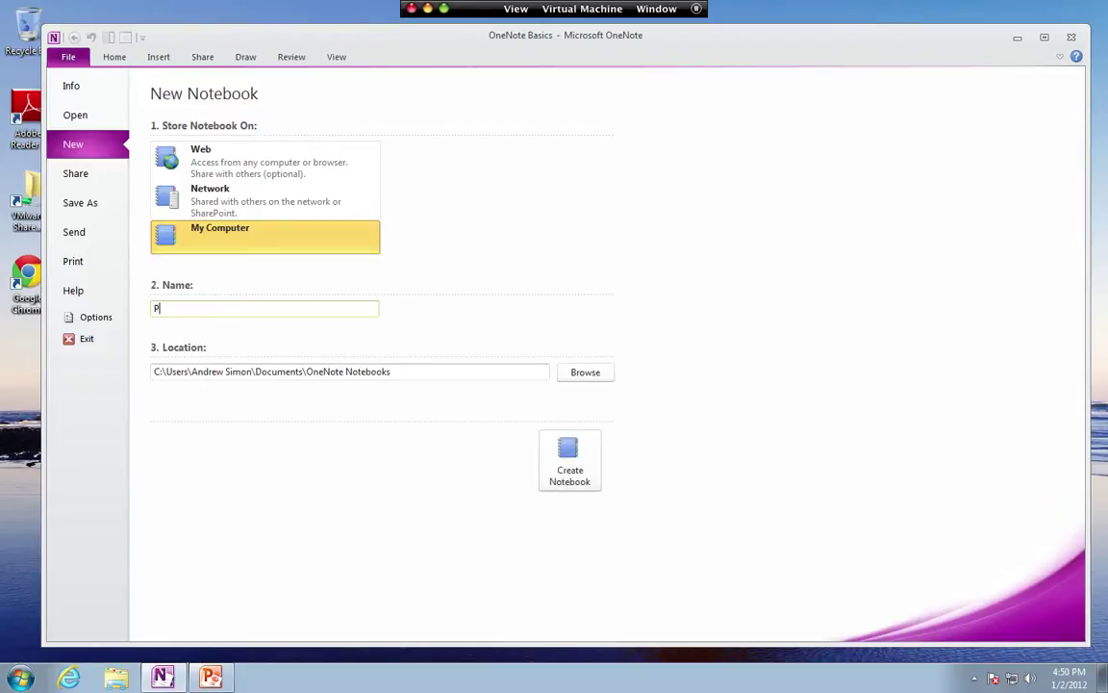
text(hysical Medicine)
click(570, 454)
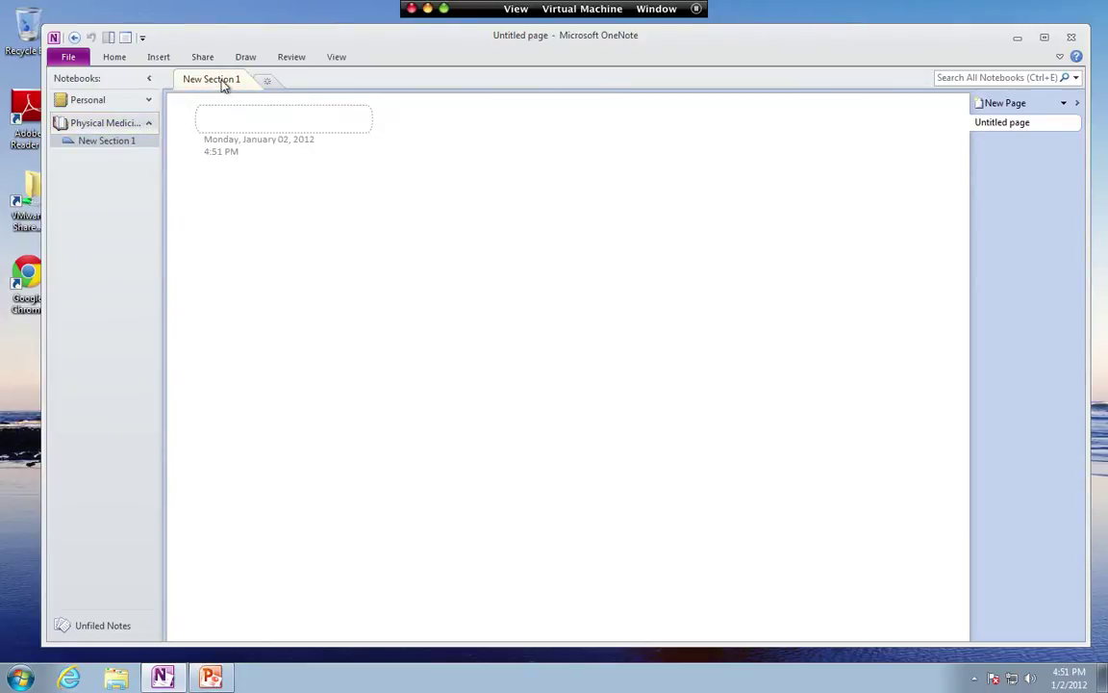
Step: Add four more sections so the notebook has five sections
click(268, 82)
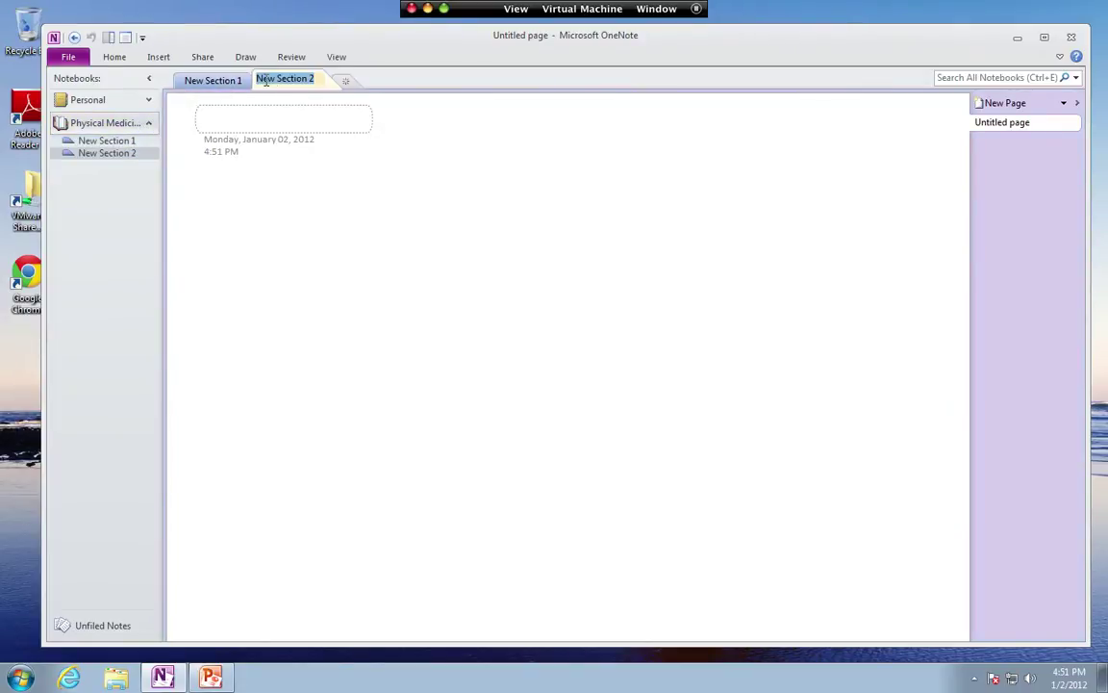
click(342, 83)
click(420, 81)
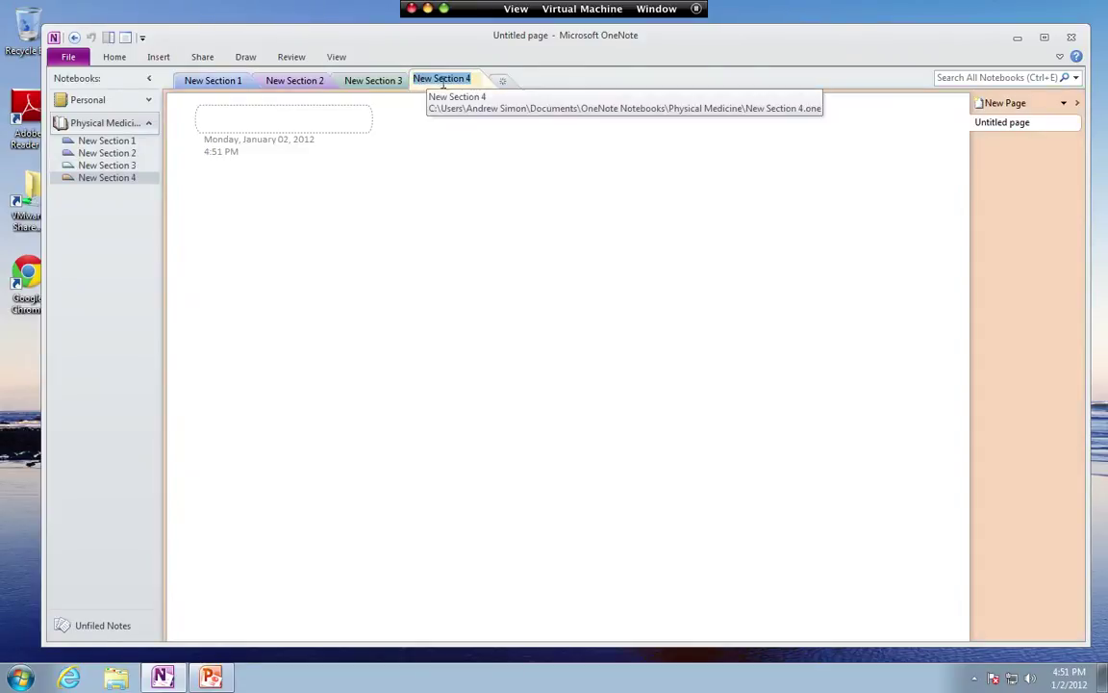
click(500, 82)
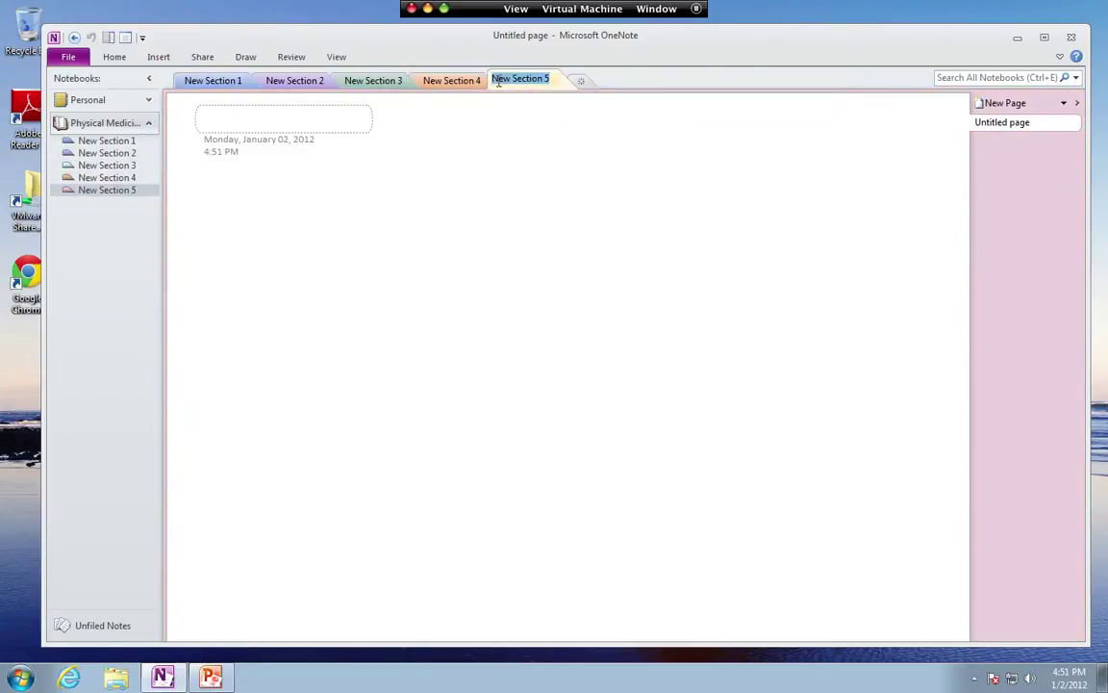
Step: Title the untitled page in New Section 1 'Test'
click(231, 86)
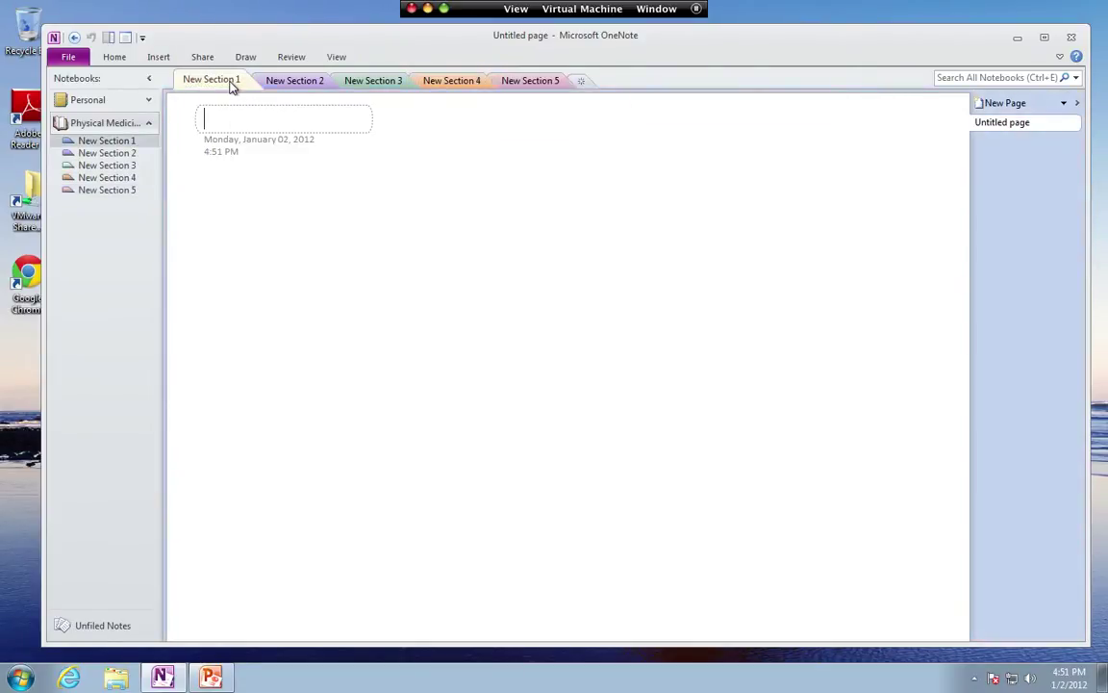
click(1029, 130)
click(292, 122)
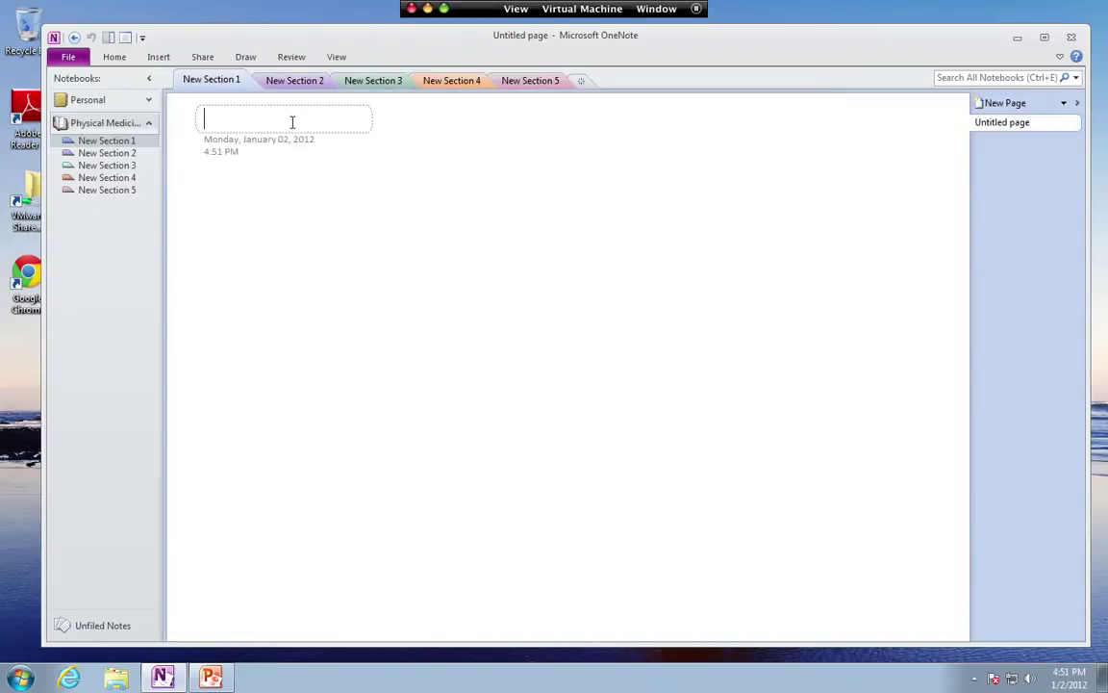
text(Test)
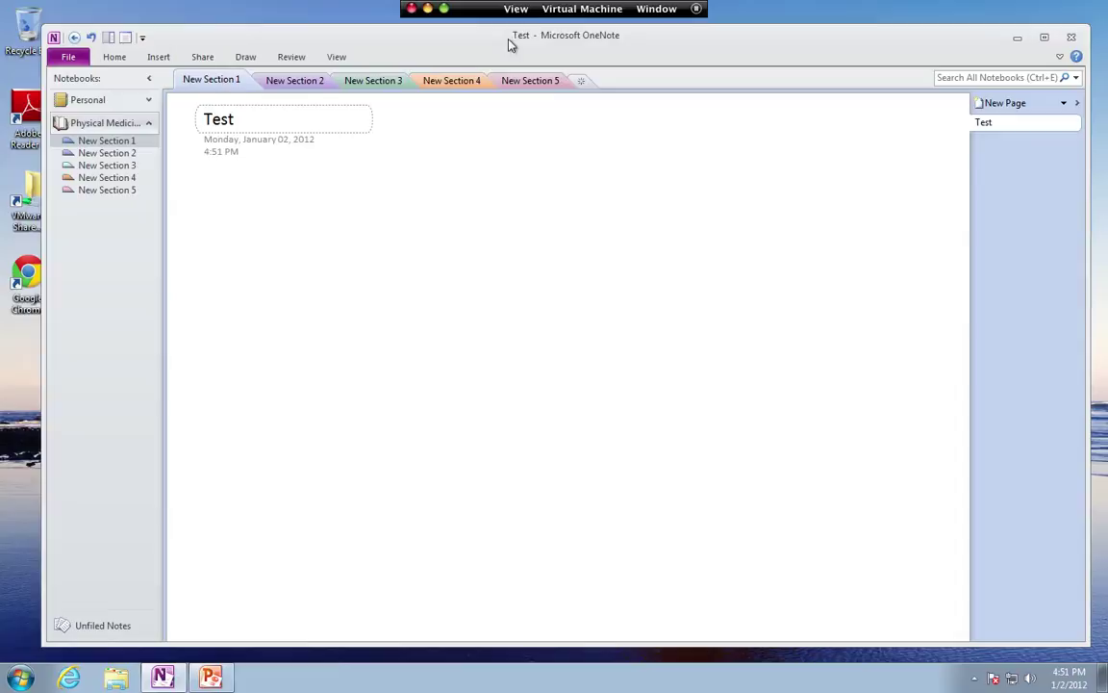
click(991, 131)
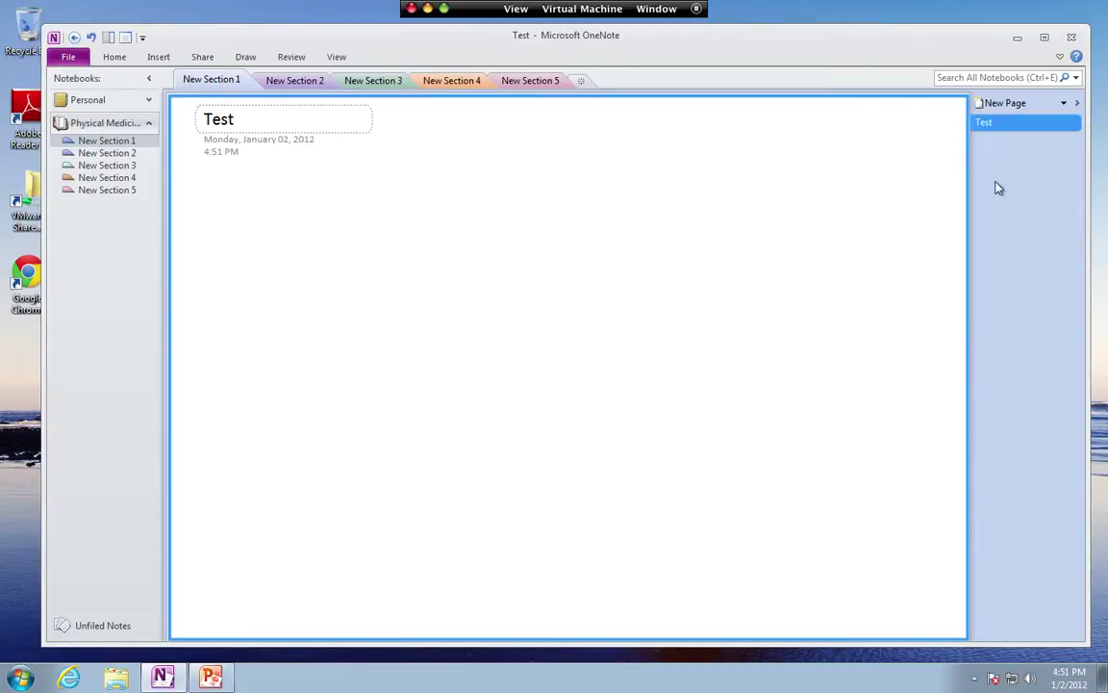
click(225, 86)
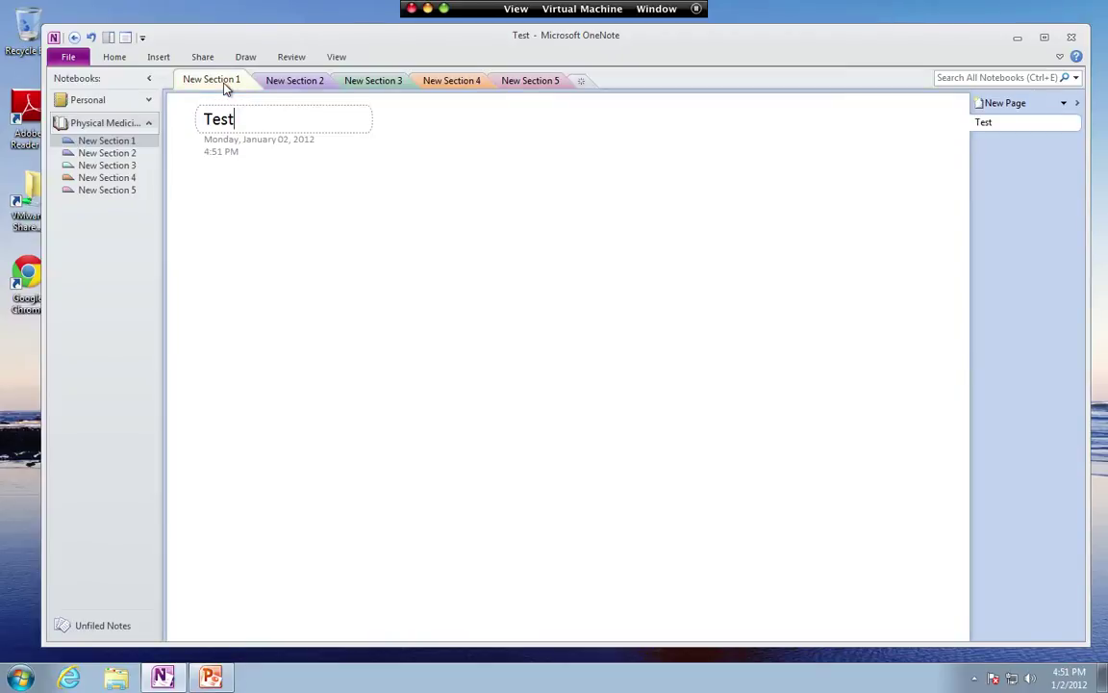
Step: Rename the first two sections Orthopedics and Manipulation
right_click(213, 88)
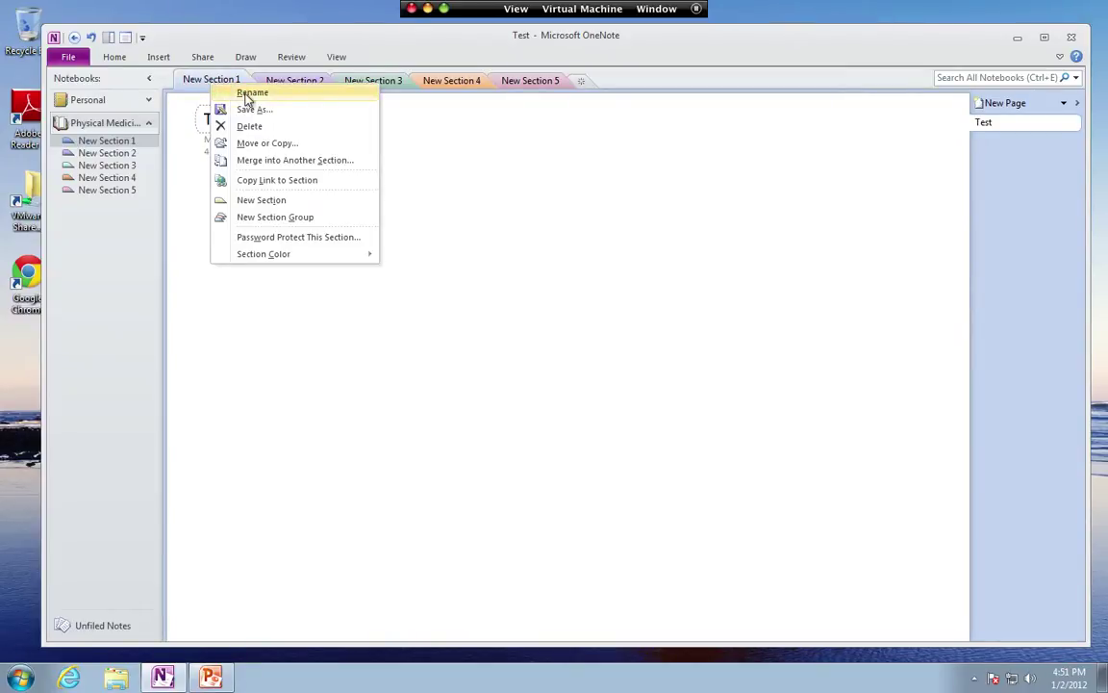
click(248, 94)
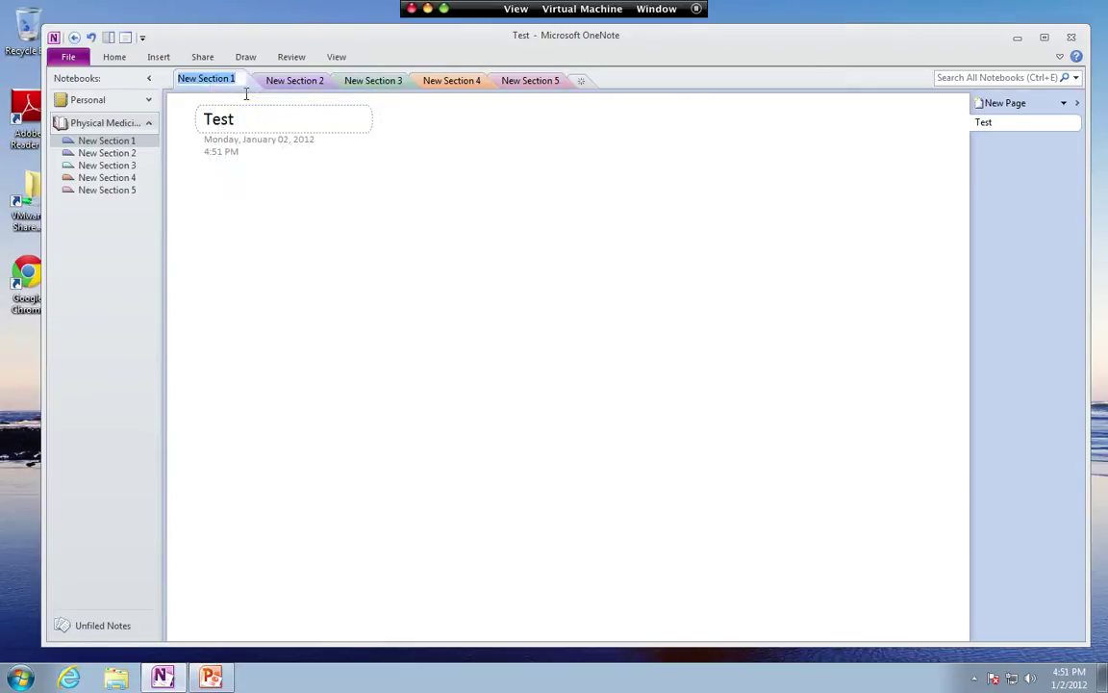
text(Ort)
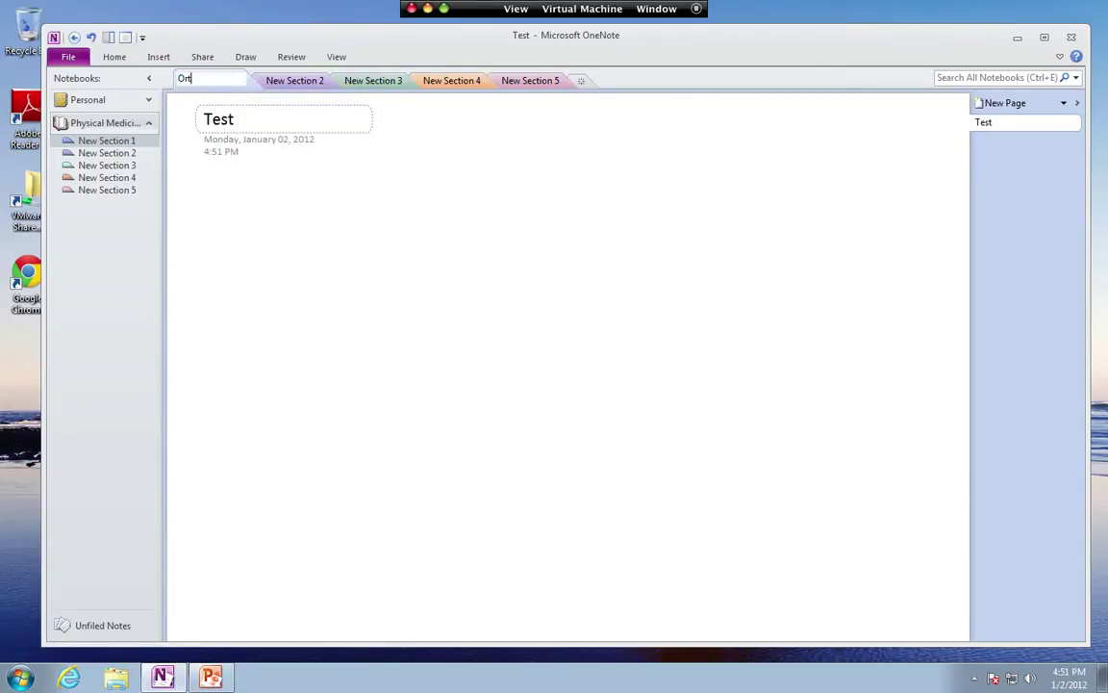
text(hopedics)
key(Return)
click(289, 82)
right_click(292, 84)
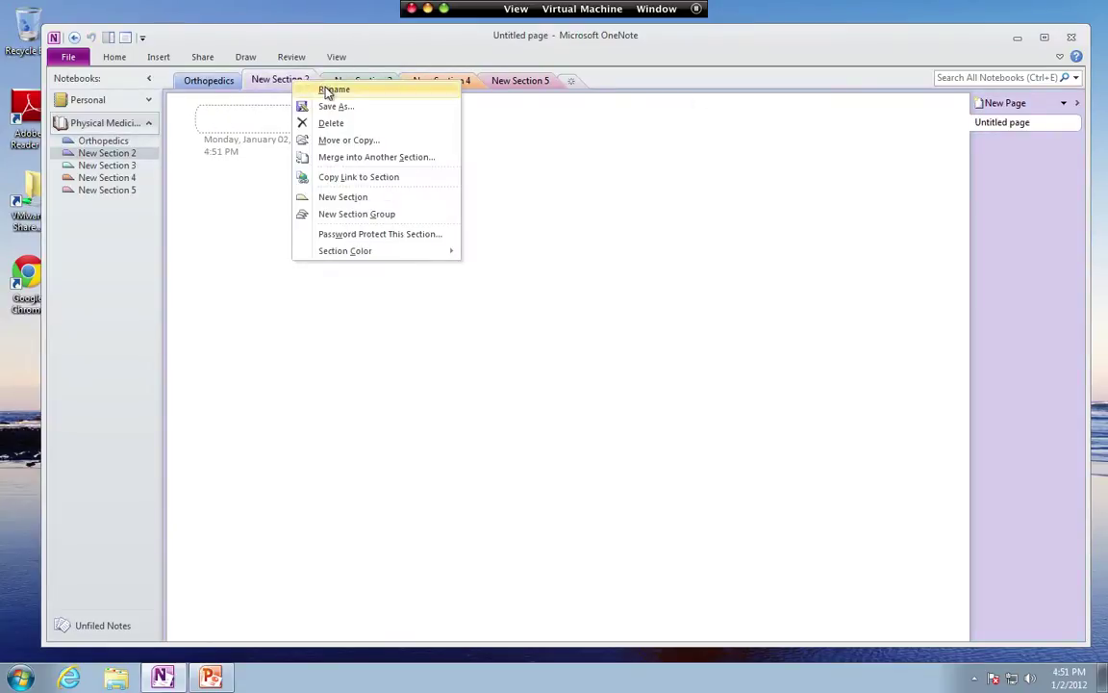
click(329, 90)
text(M)
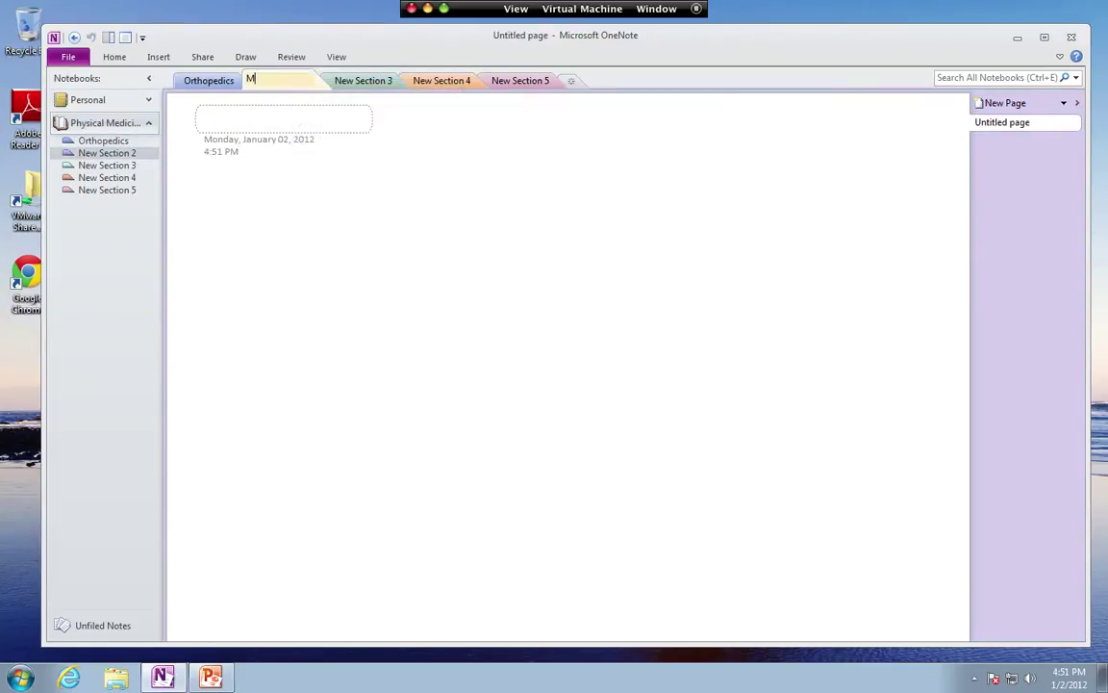
text(anipulation)
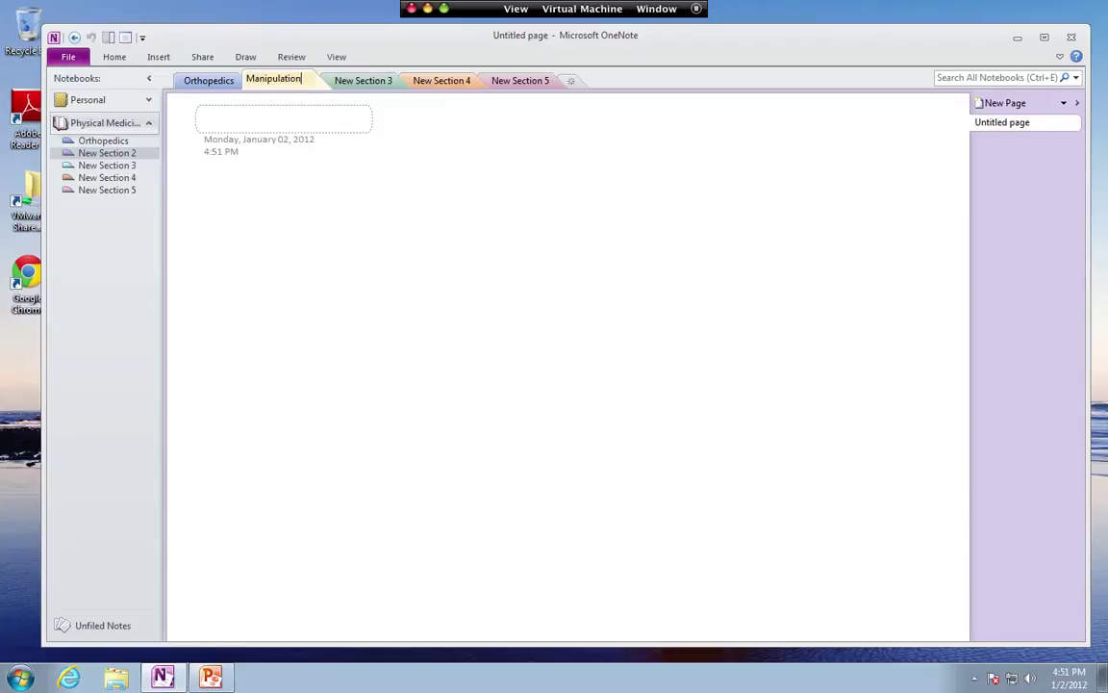
click(368, 83)
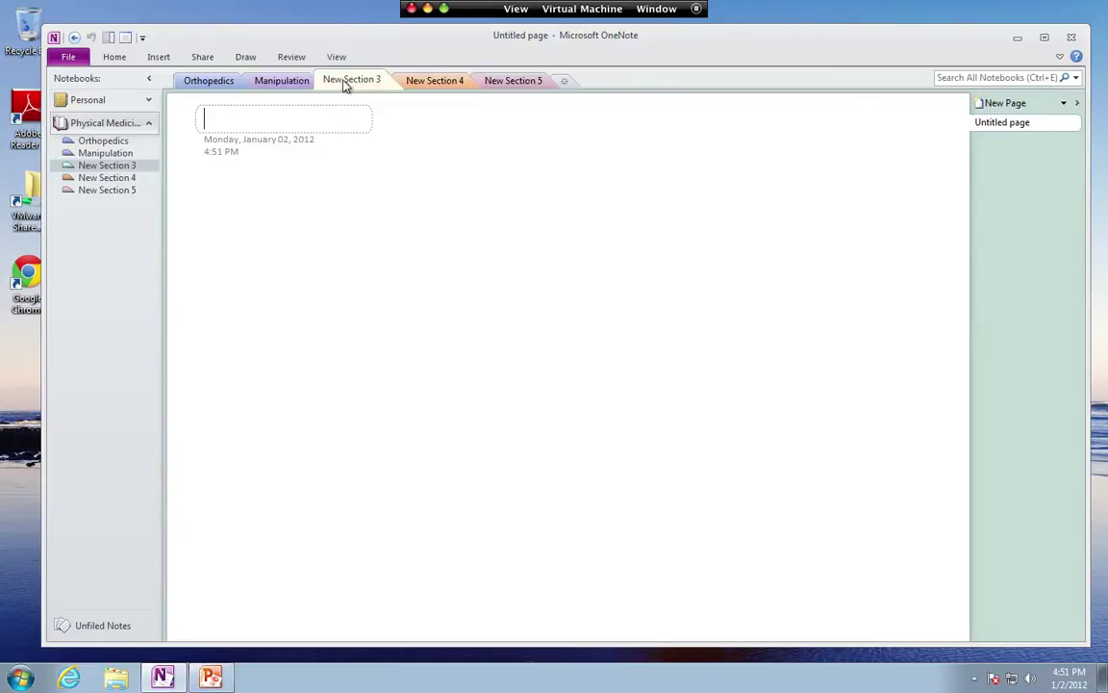
Step: Rename the third section 'Phys Med Condtions'
right_click(371, 82)
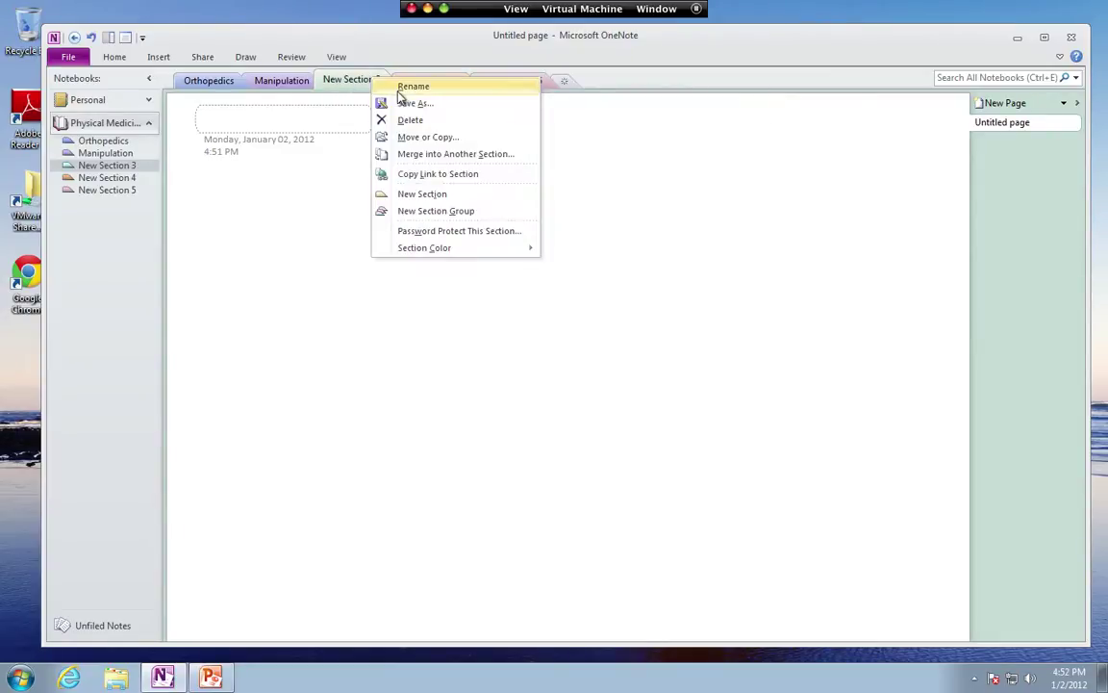
click(375, 88)
text(Physi)
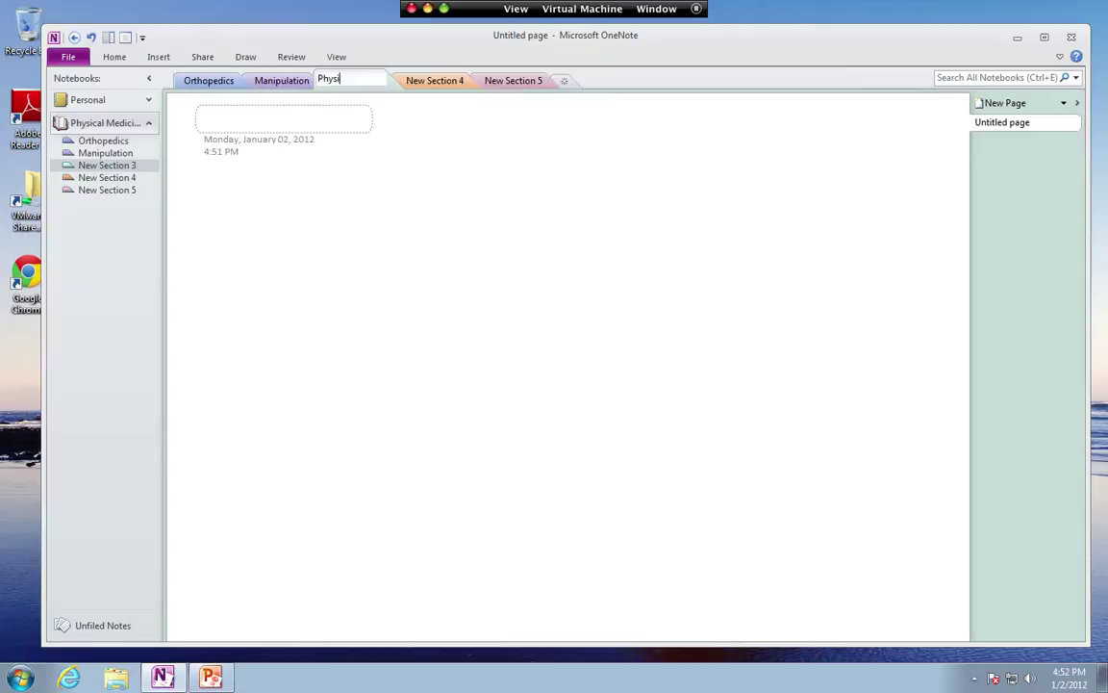
text(cal med)
key(BackSpace)
key(BackSpace)
key(BackSpace)
key(BackSpace)
key(BackSpace)
key(BackSpace)
key(BackSpace)
key(BackSpace)
key(BackSpace)
key(BackSpace)
key(BackSpace)
key(BackSpace)
text(PHYS)
key(BackSpace)
key(BackSpace)
key(BackSpace)
text(hys Med Condtions)
key(Return)
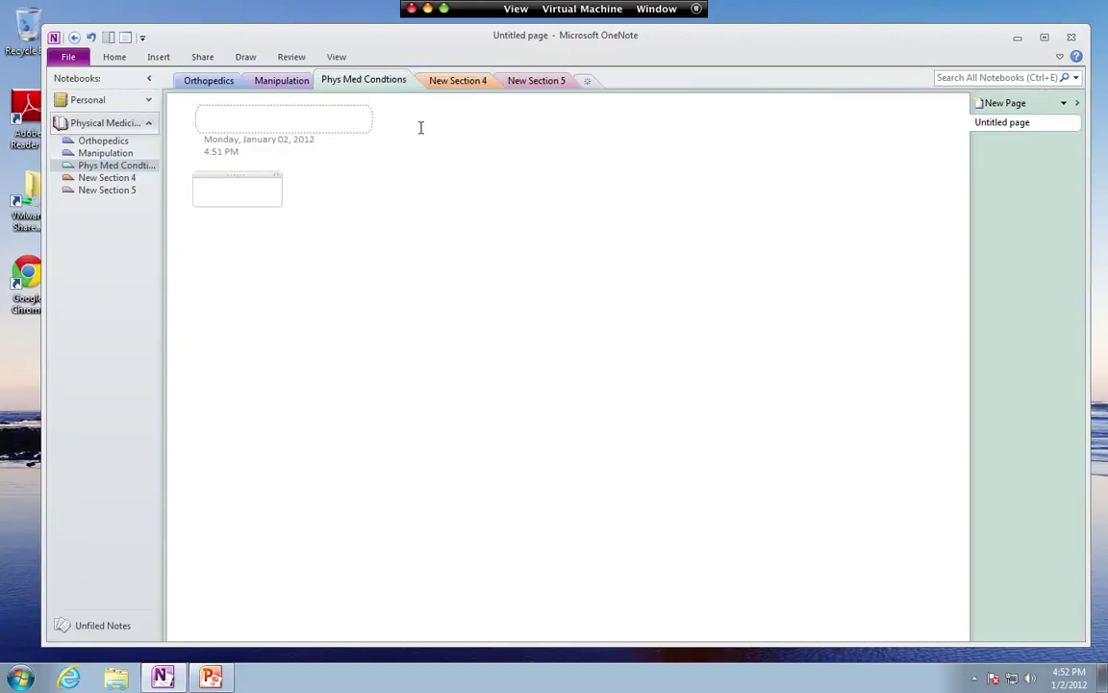
Step: Rename the fourth and fifth sections Hydrotherapy and Stretching
click(473, 87)
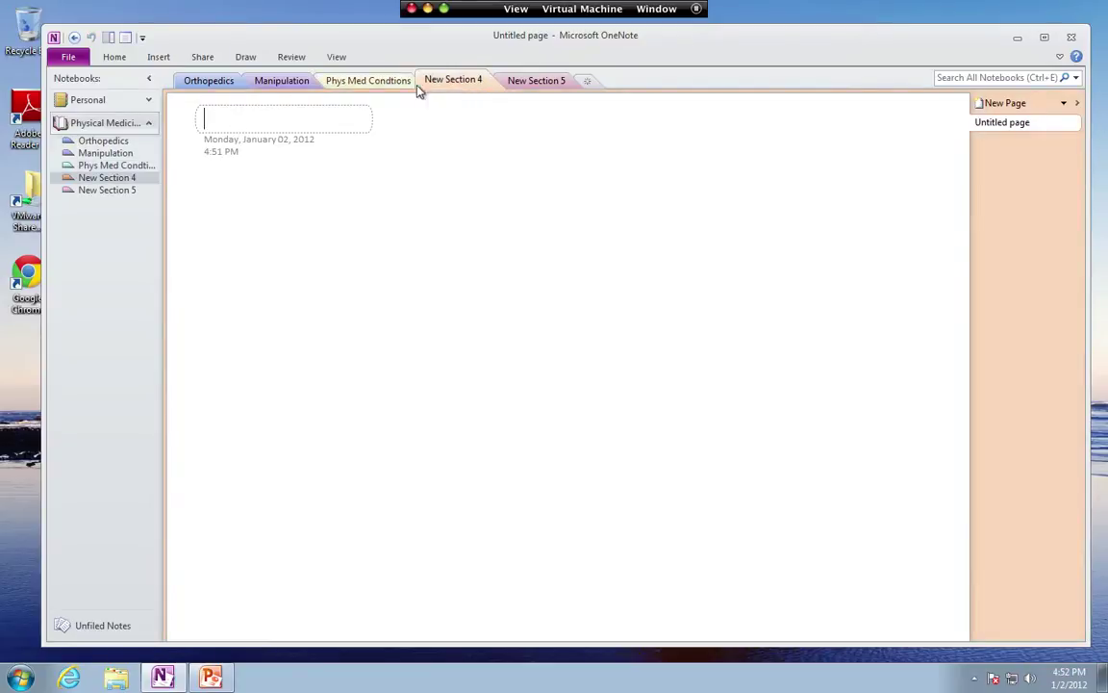
right_click(456, 81)
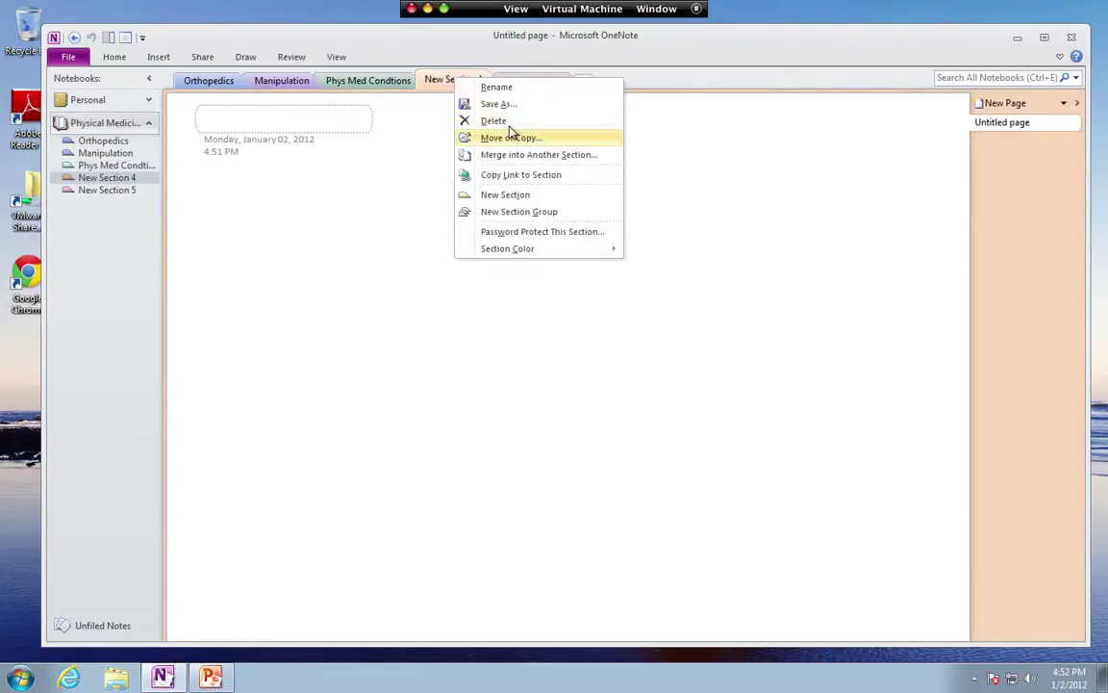
click(511, 88)
text(Hyd)
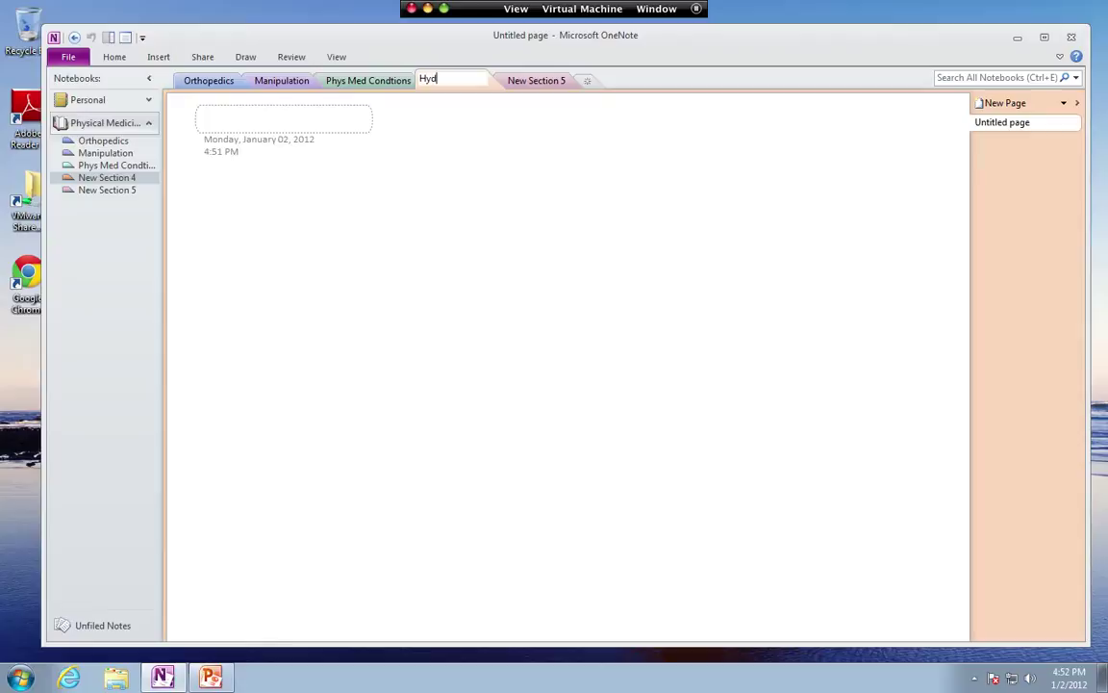
text(rotherapy)
right_click(541, 82)
click(581, 89)
text(S)
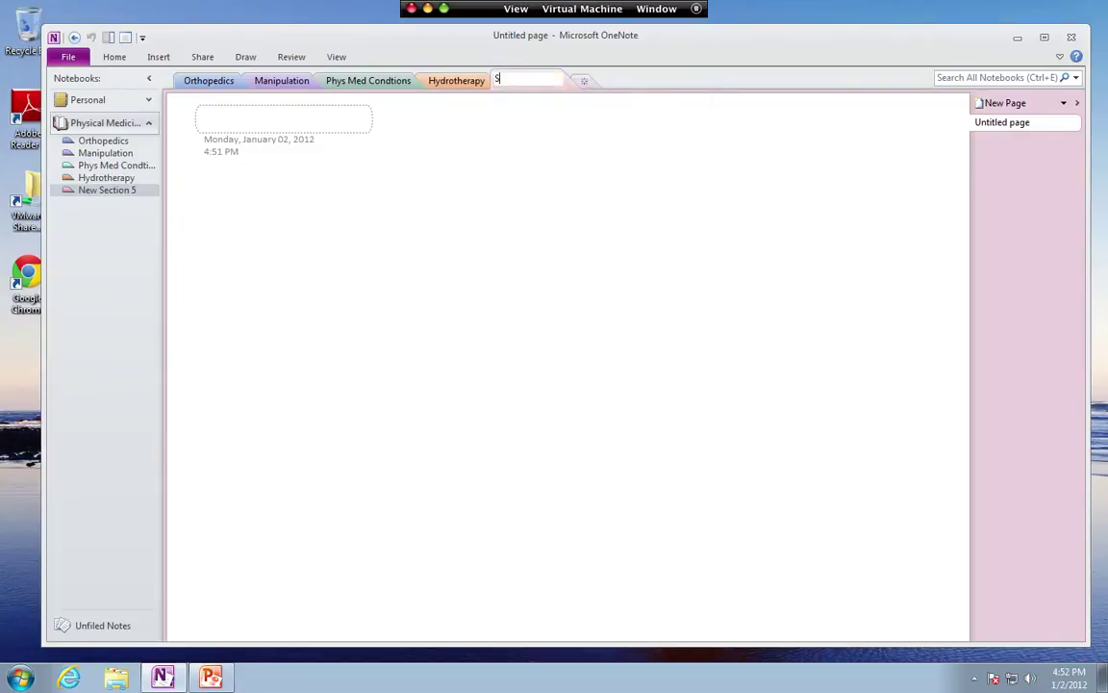
text(tretching)
Step: Add a new section after Stretching named 'Sports medicine'
click(589, 85)
right_click(586, 89)
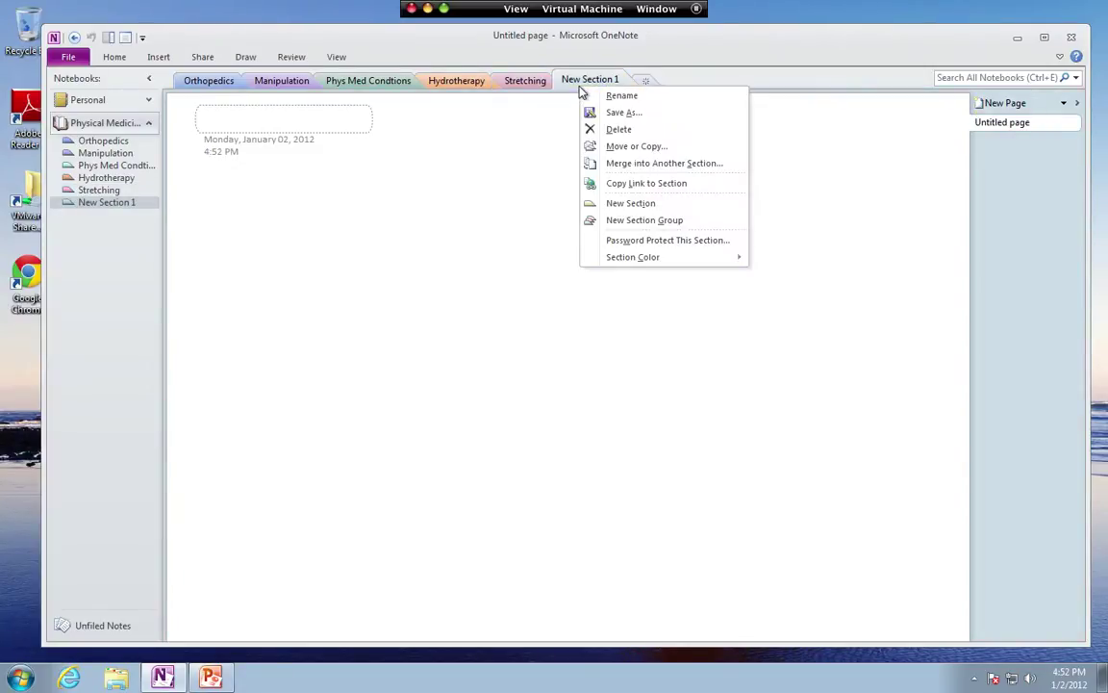
click(595, 83)
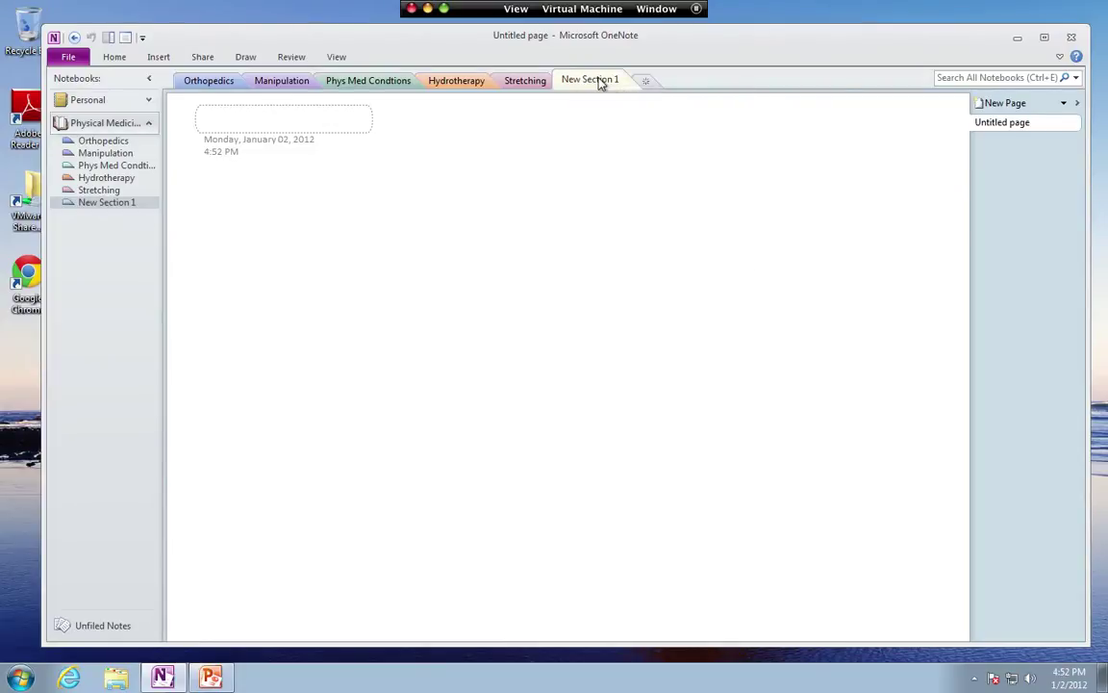
double_click(599, 81)
text(Sports medicine)
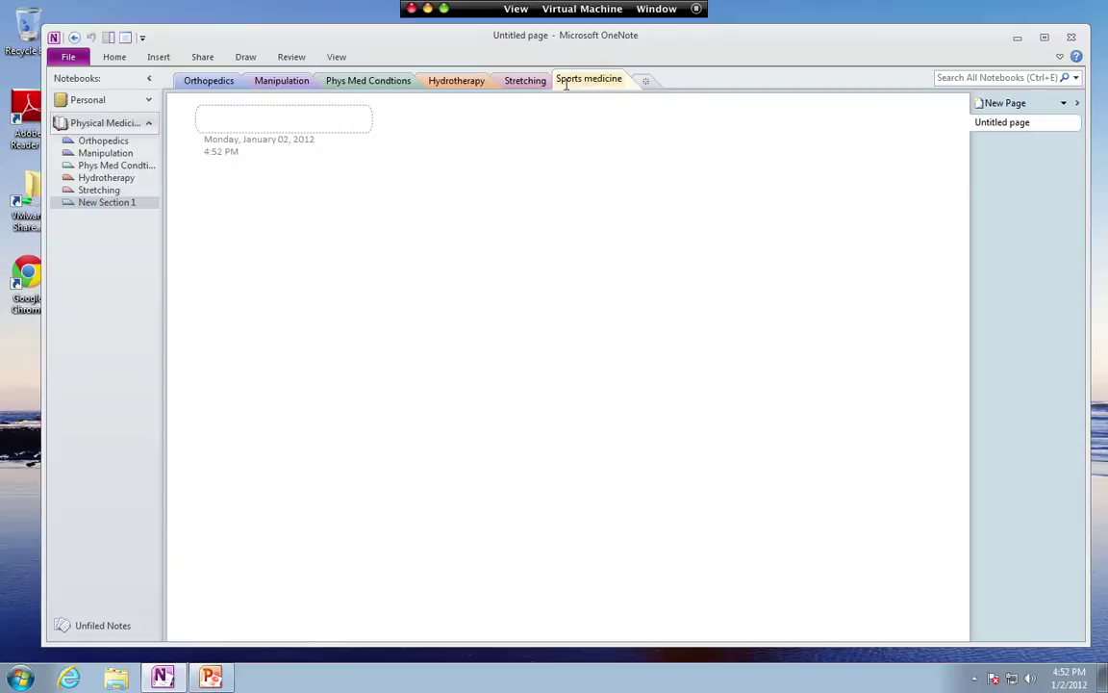
key(Return)
Step: In Orthopedics, retitle the Test page 'Knee' and add a 'Shoulder' page
click(220, 84)
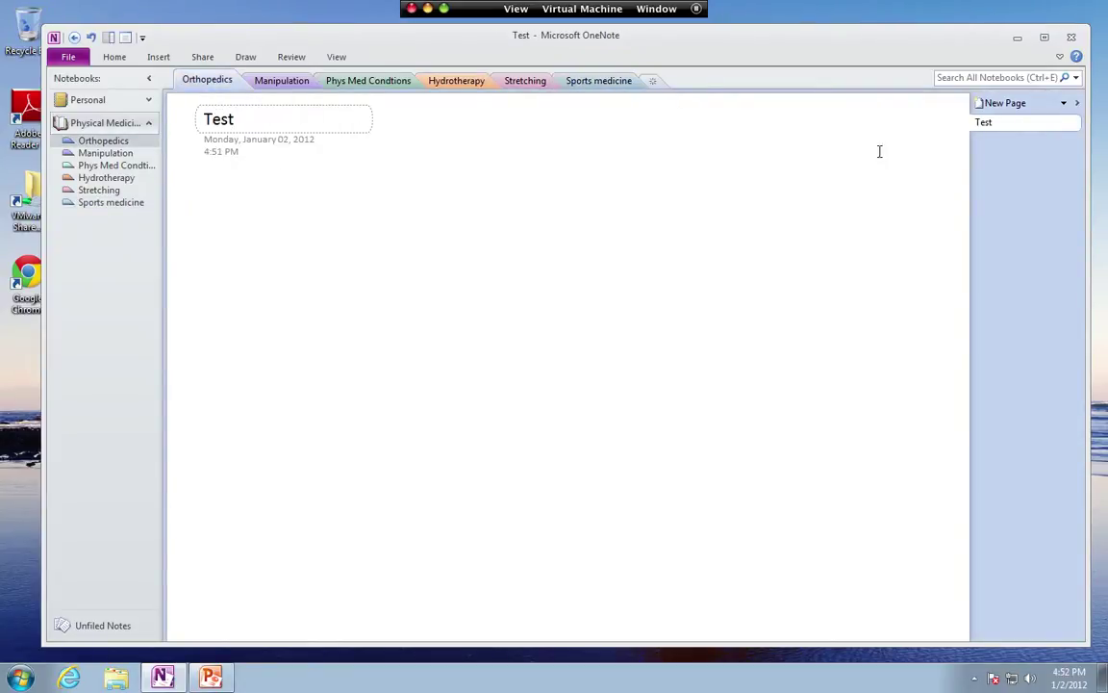
drag(250, 116, 84, 124)
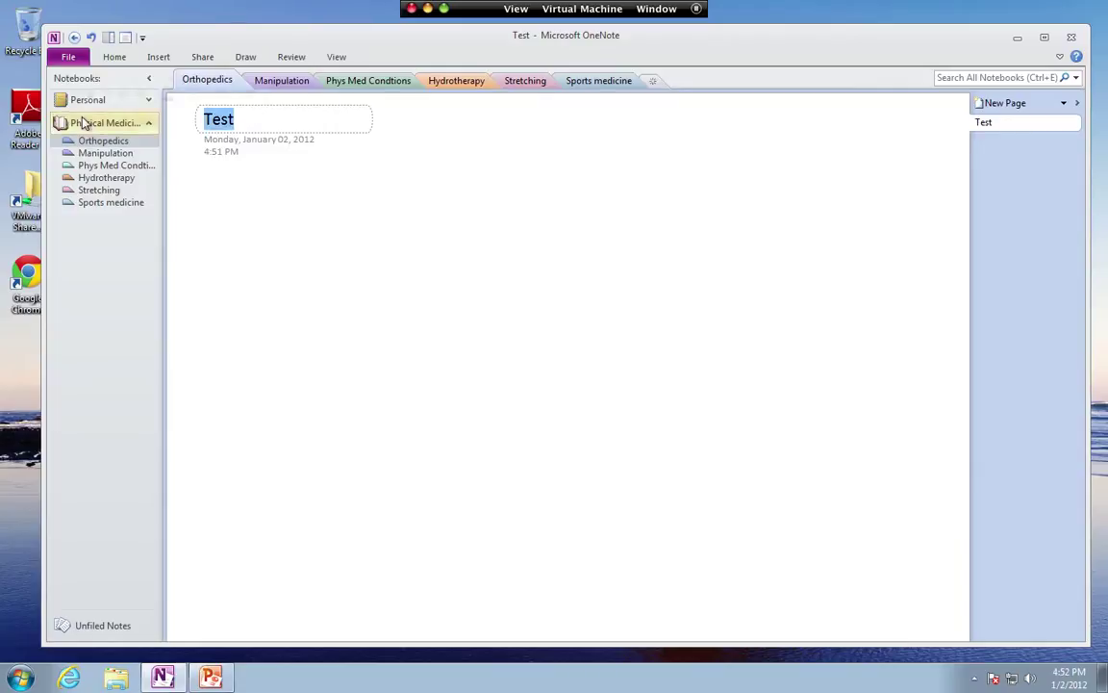
text(Knee)
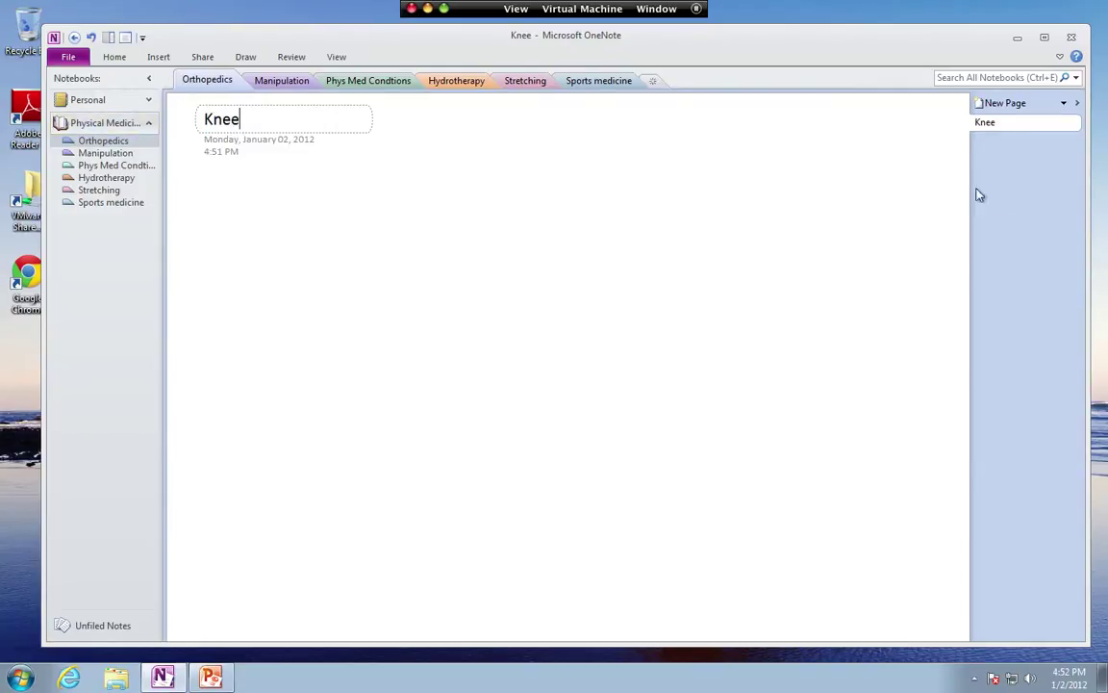
right_click(1033, 204)
click(1005, 208)
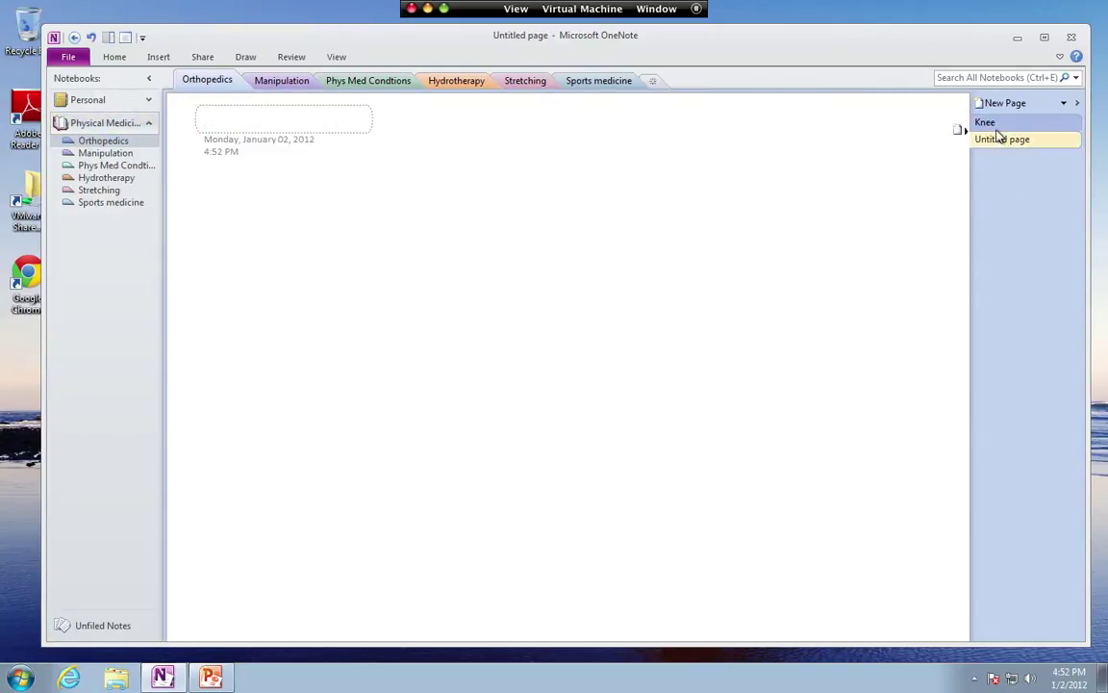
text(Sh)
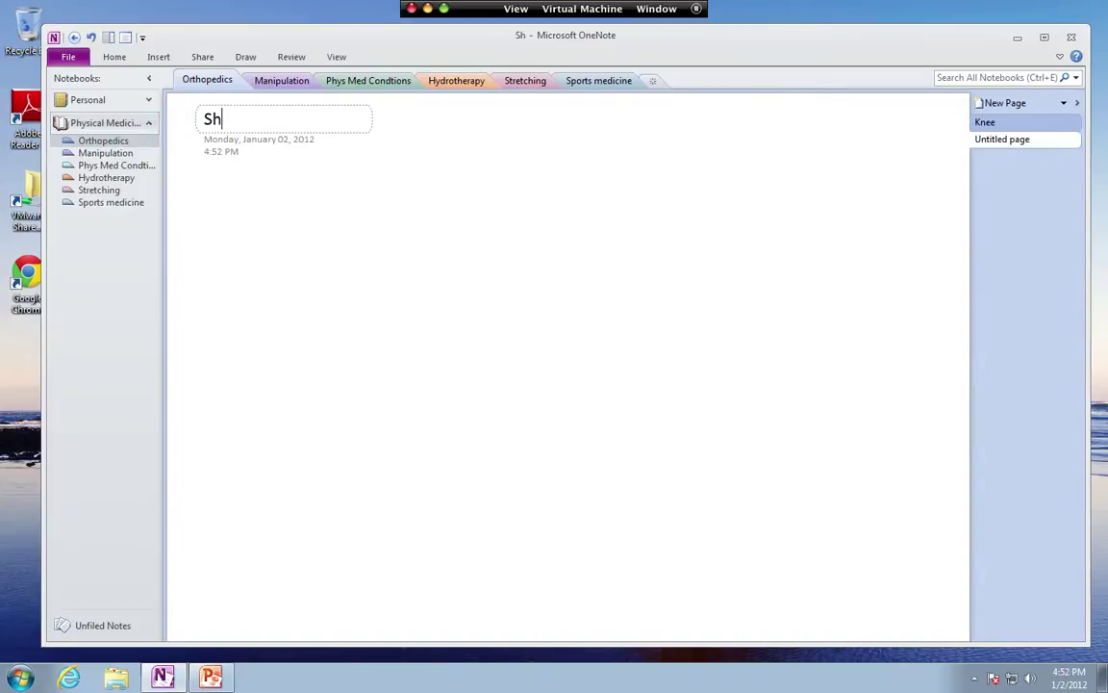
text(oudler)
key(BackSpace)
key(BackSpace)
key(BackSpace)
key(BackSpace)
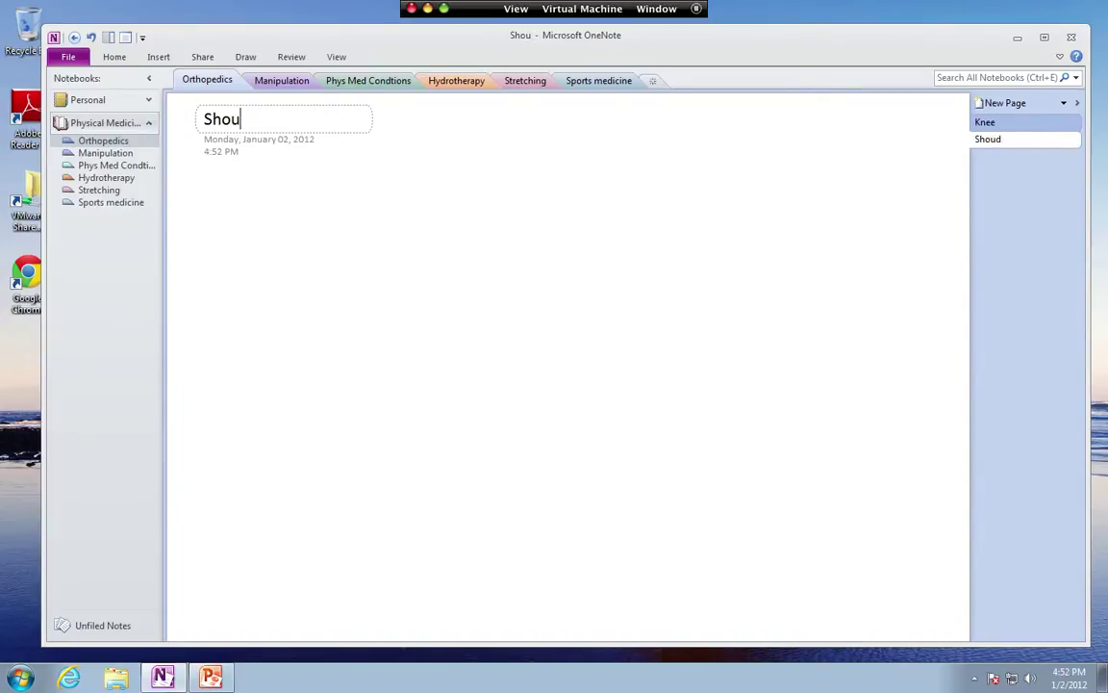
text(lder)
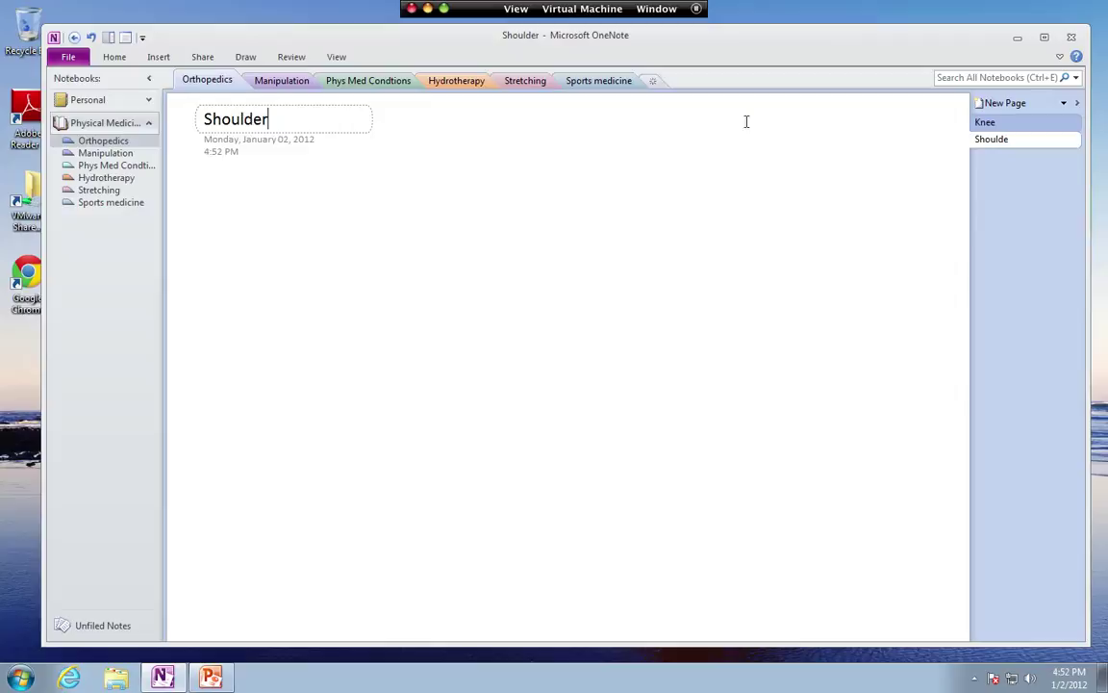
Step: Add pages titled Elbow and Foot, then start another blank page
click(991, 103)
drag(994, 141, 991, 140)
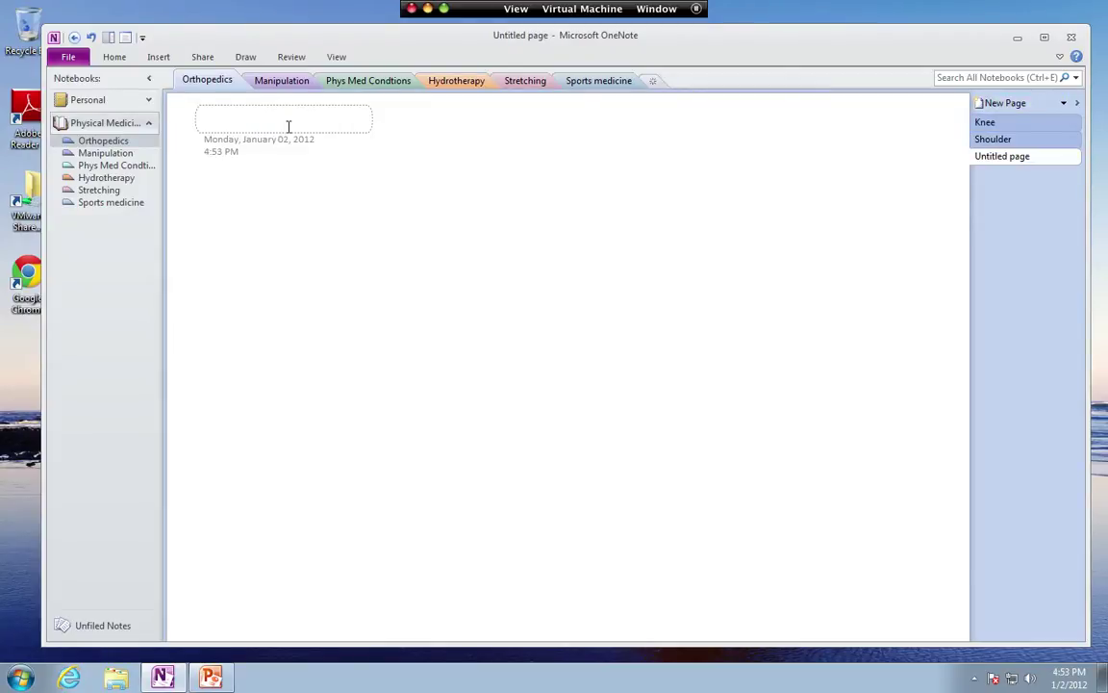
text(Elbow)
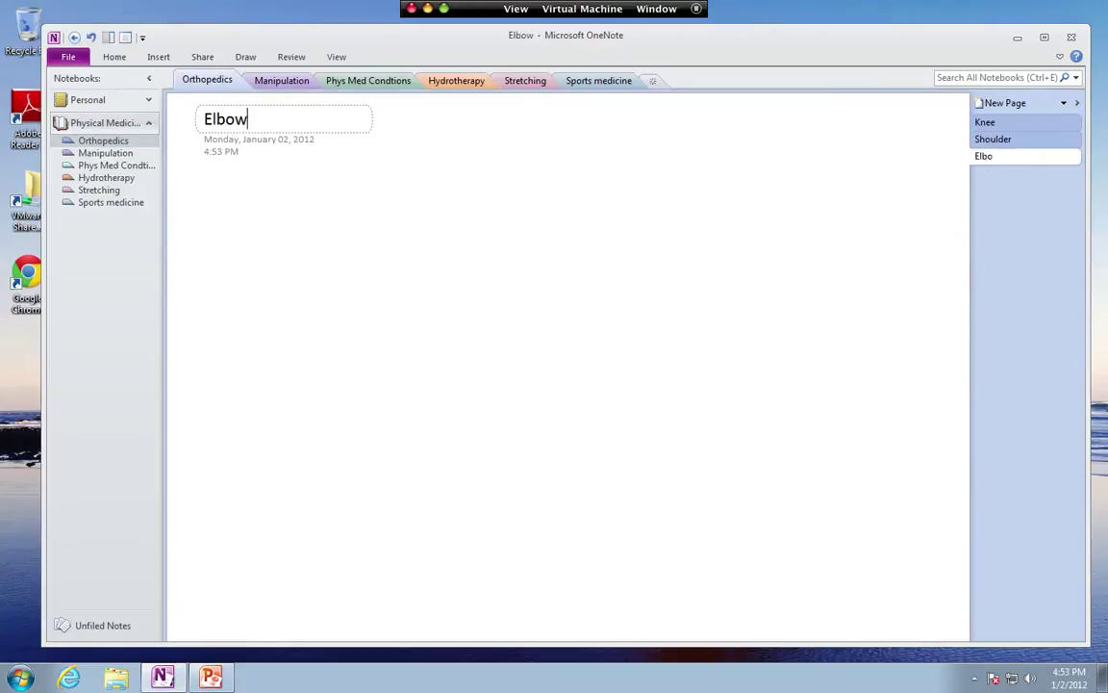
click(1001, 103)
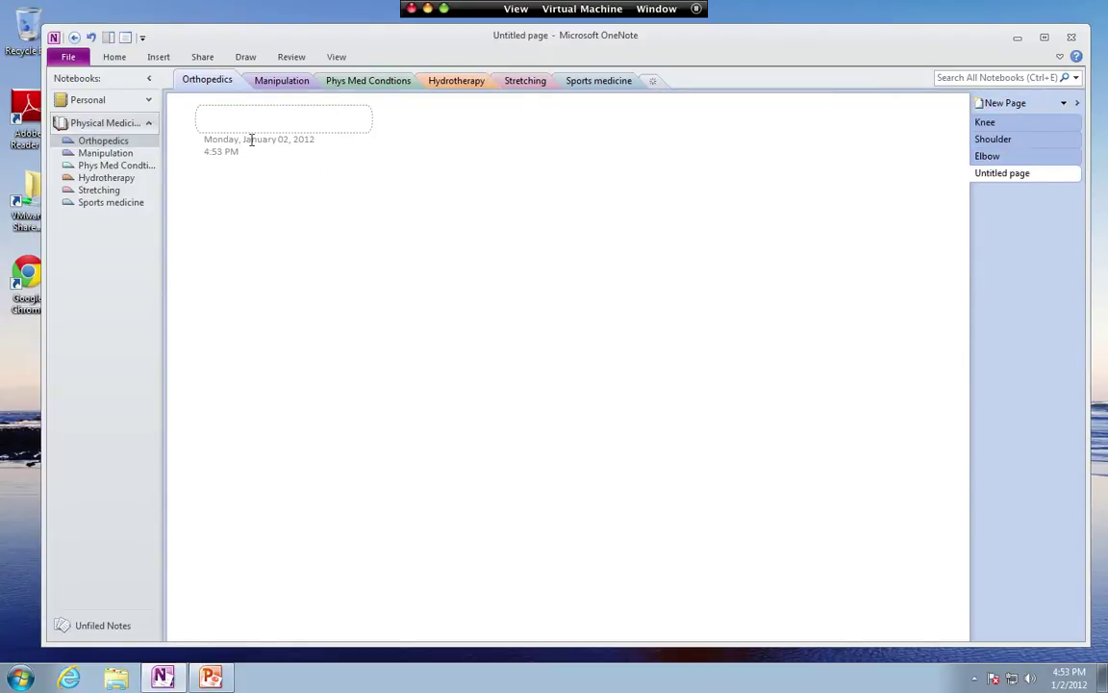
text(Foot)
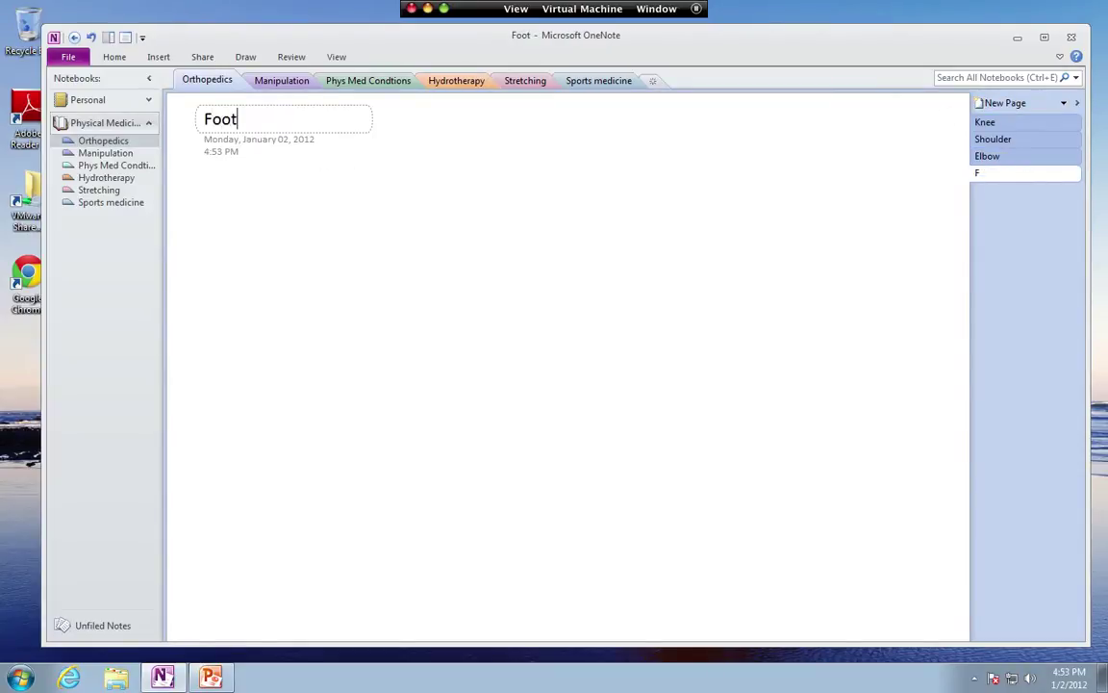
click(1000, 103)
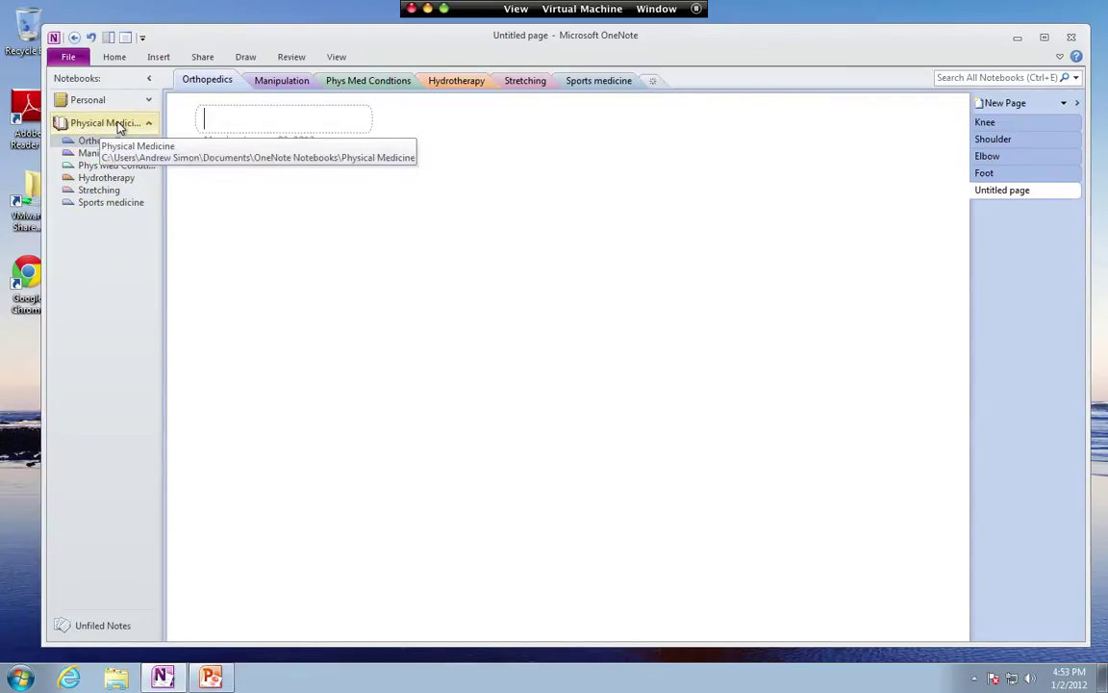
Step: Browse the Manipulation, Phys Med Condtions, Hydrotherapy and Stretching sections, then return to Orthopedics
click(276, 83)
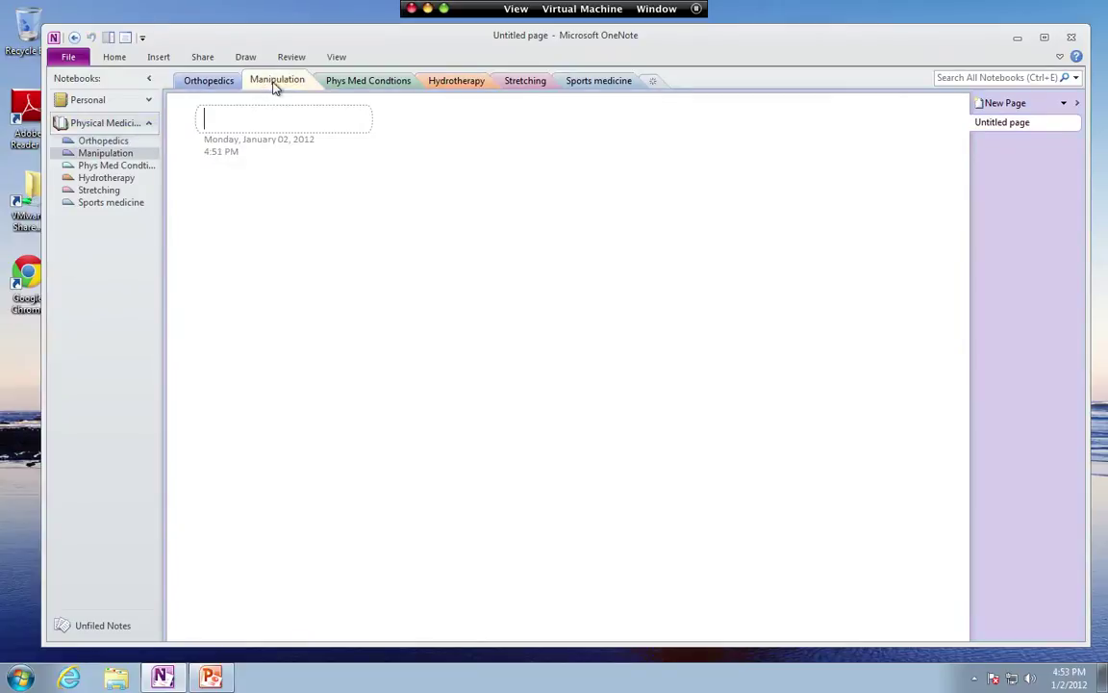
click(368, 82)
click(463, 81)
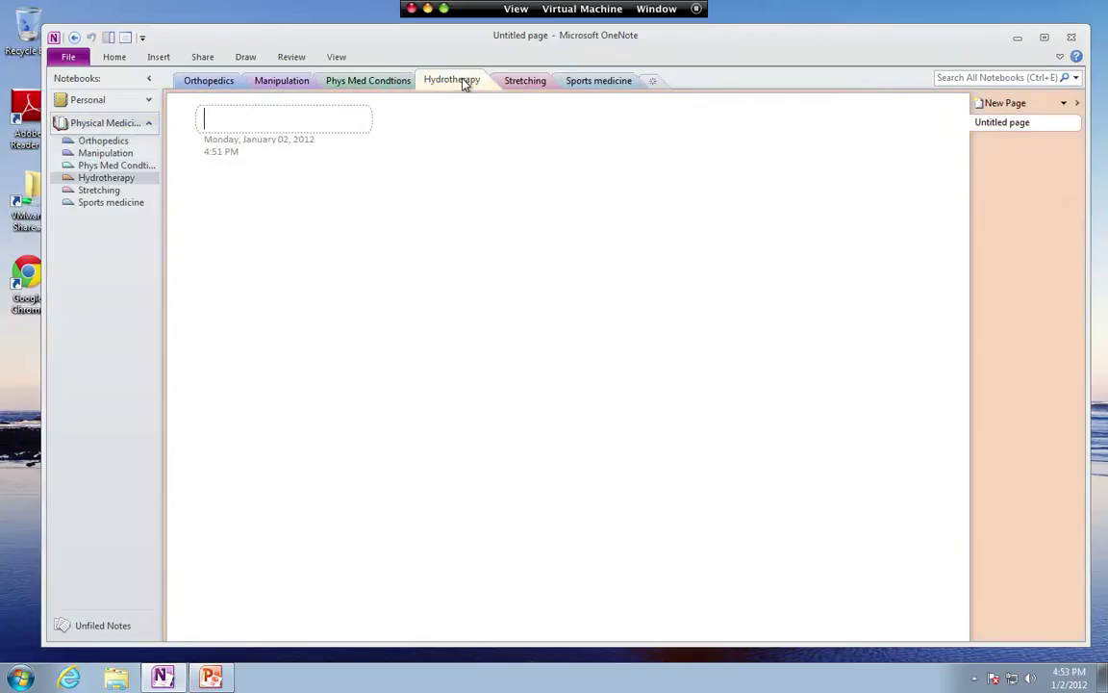
click(529, 82)
click(219, 84)
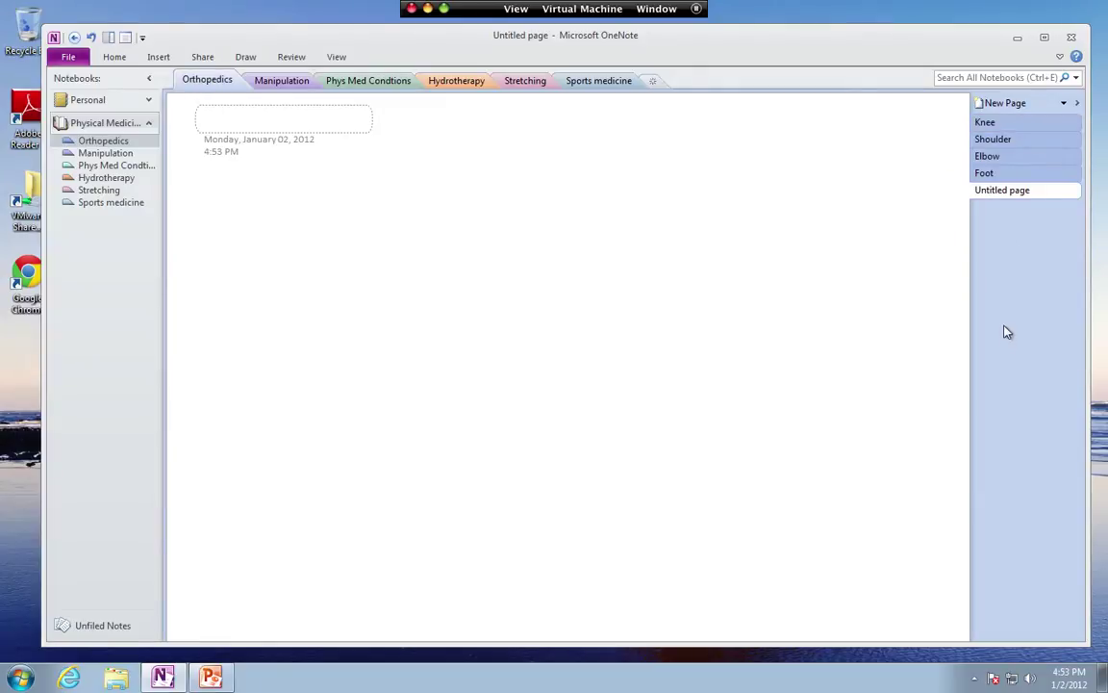
Step: View the Knee, Elbow and Foot pages, ending on the Shoulder page
click(1014, 129)
click(996, 139)
click(988, 156)
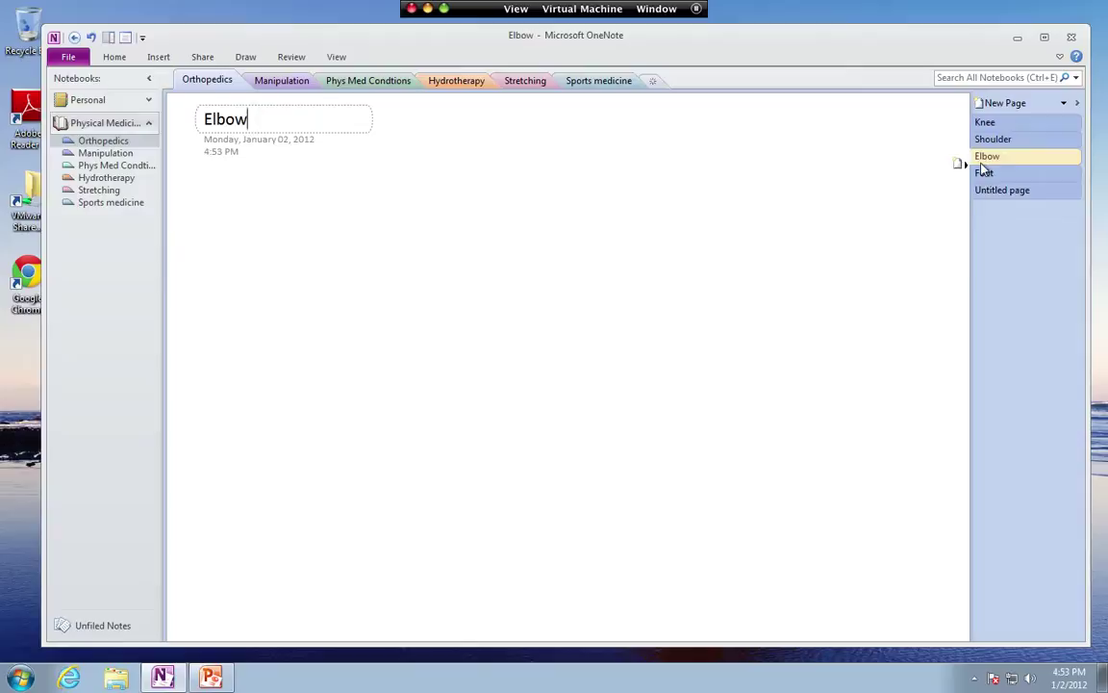
click(986, 174)
click(1002, 140)
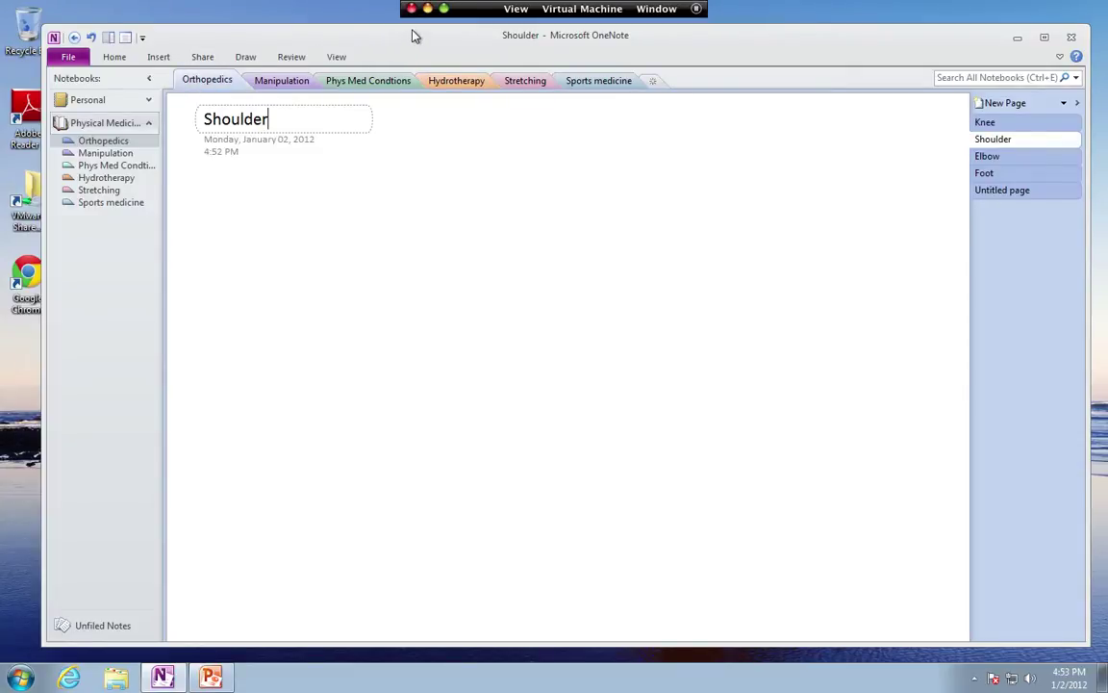
drag(414, 36, 407, 35)
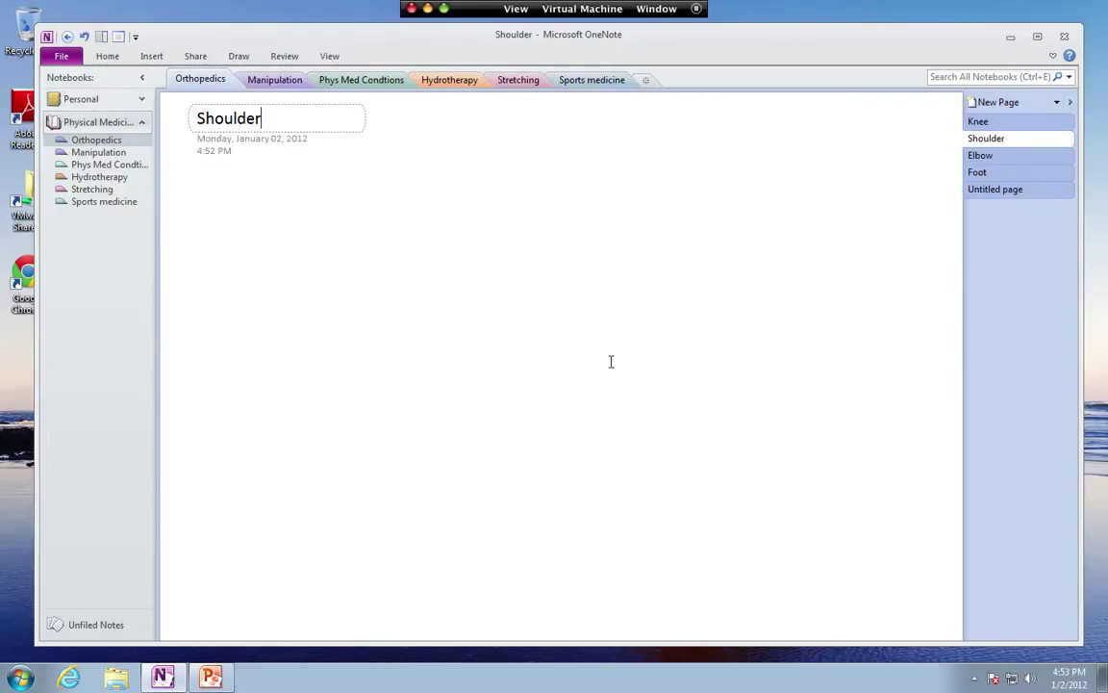
Step: Create a section group named Orthopedics and open it
right_click(691, 89)
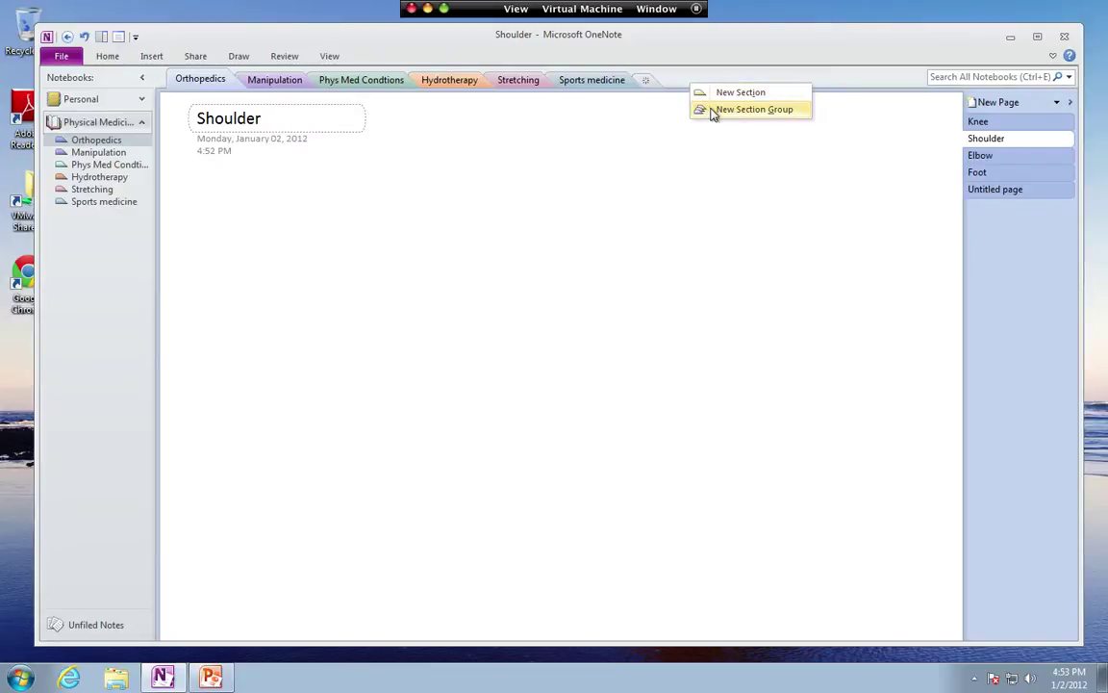
click(713, 111)
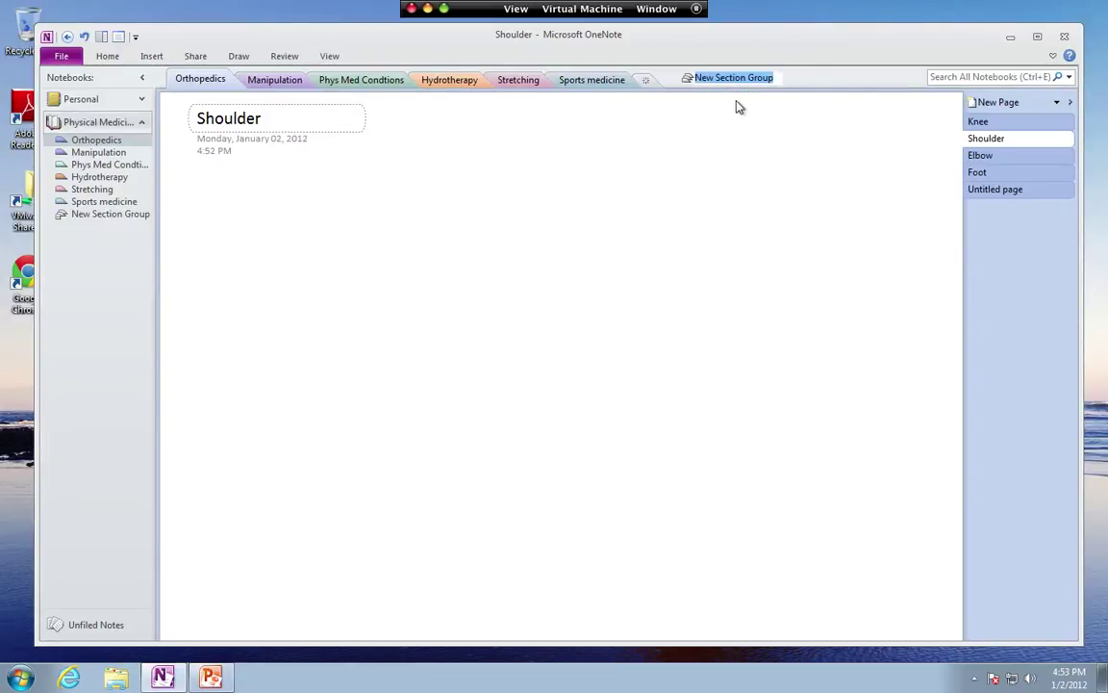
text(Orthopedics)
key(Return)
click(695, 80)
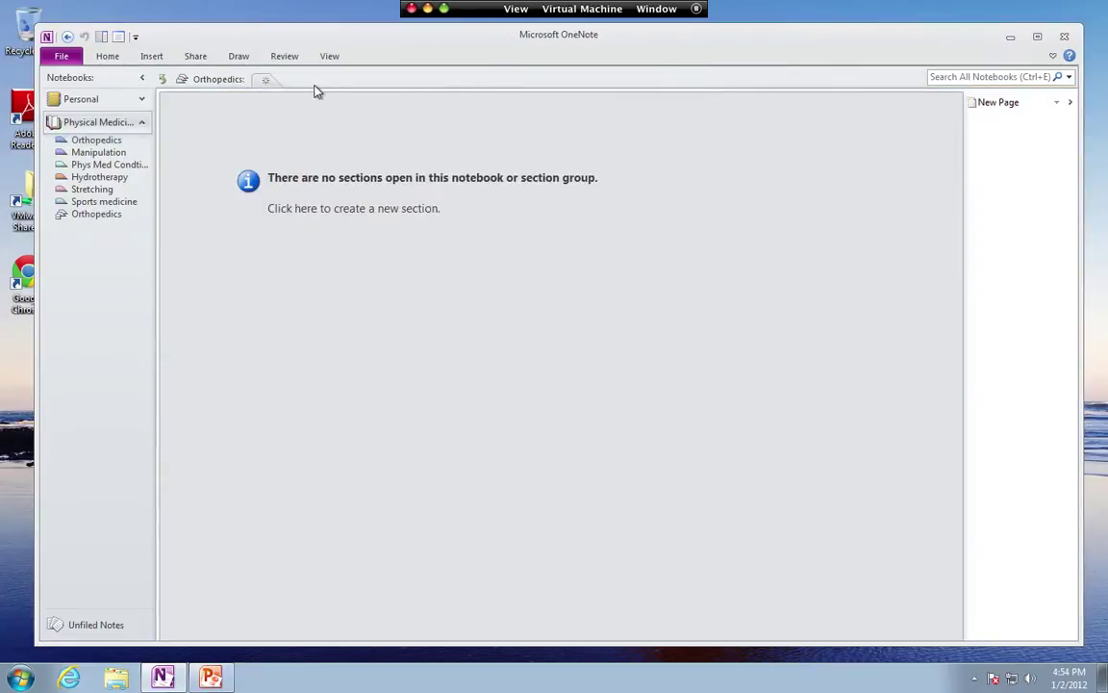
Step: Add Knee, Shoulder and Elbow sections inside the group, then open Knee
click(268, 80)
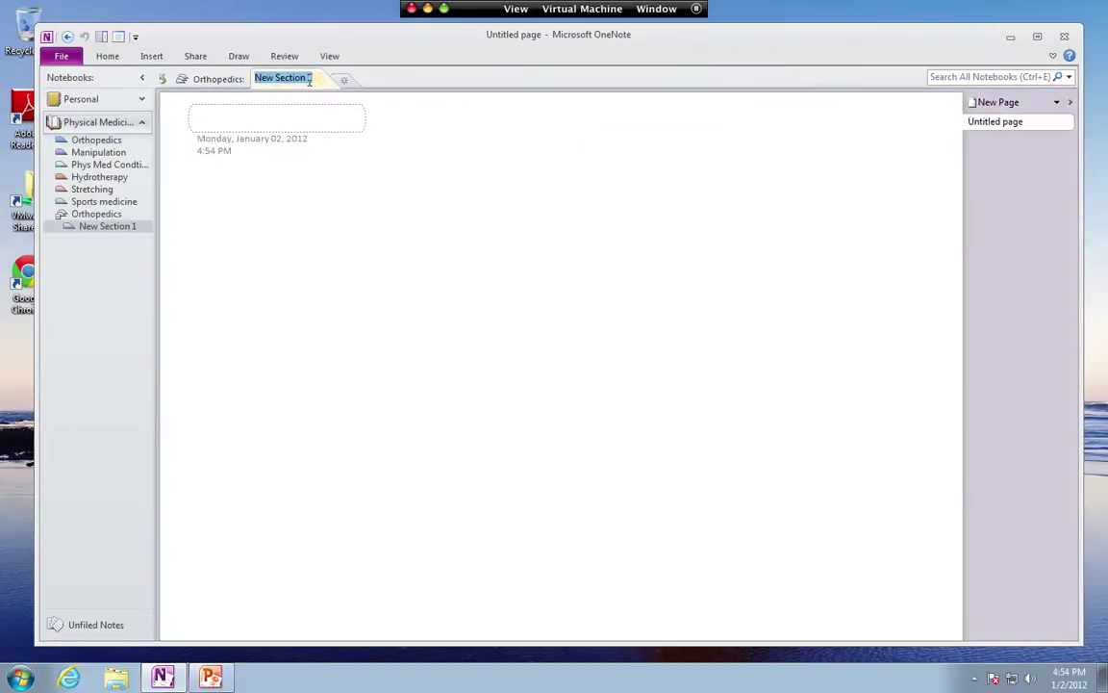
text(Knee)
click(344, 80)
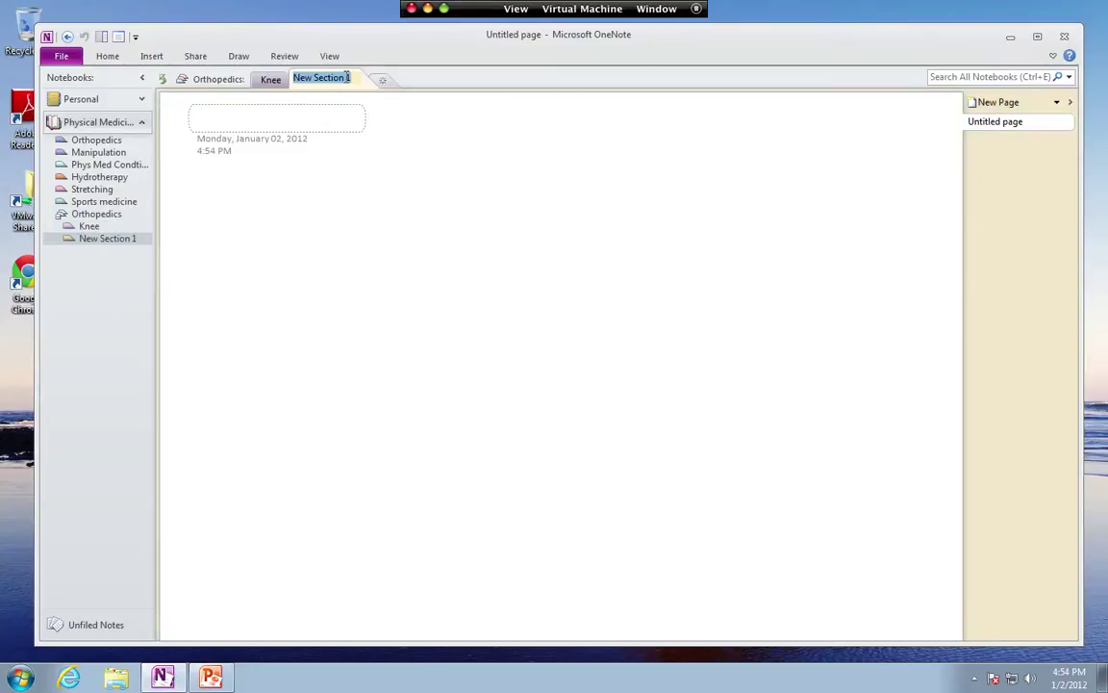
text(Shoulder)
click(380, 79)
text(Elbow)
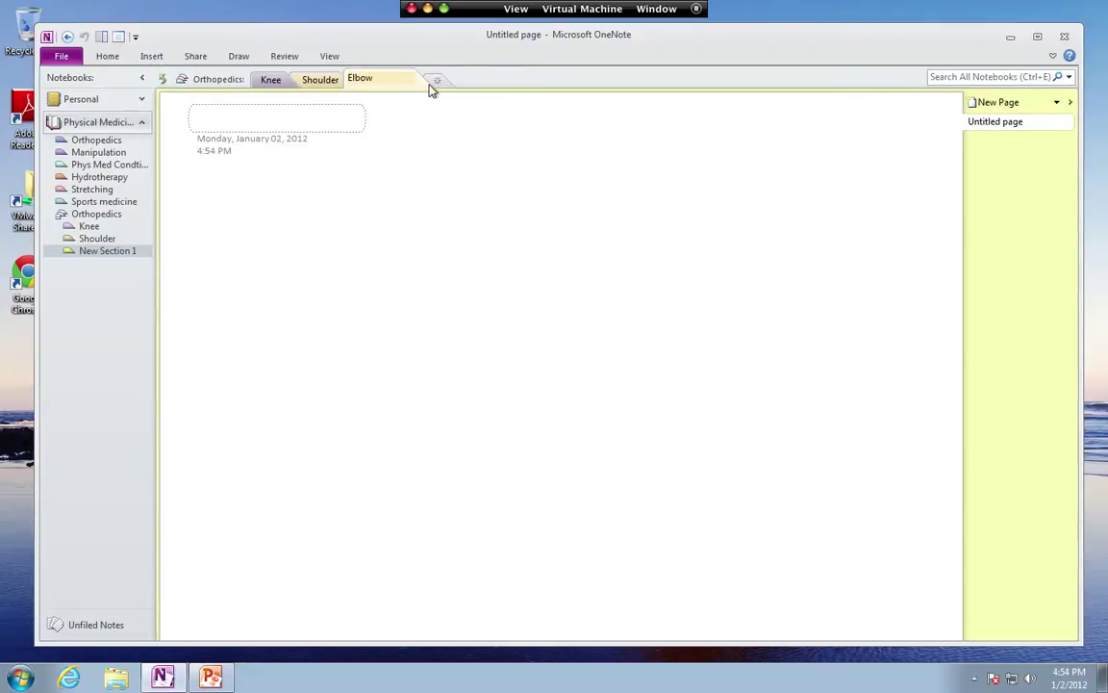
click(271, 83)
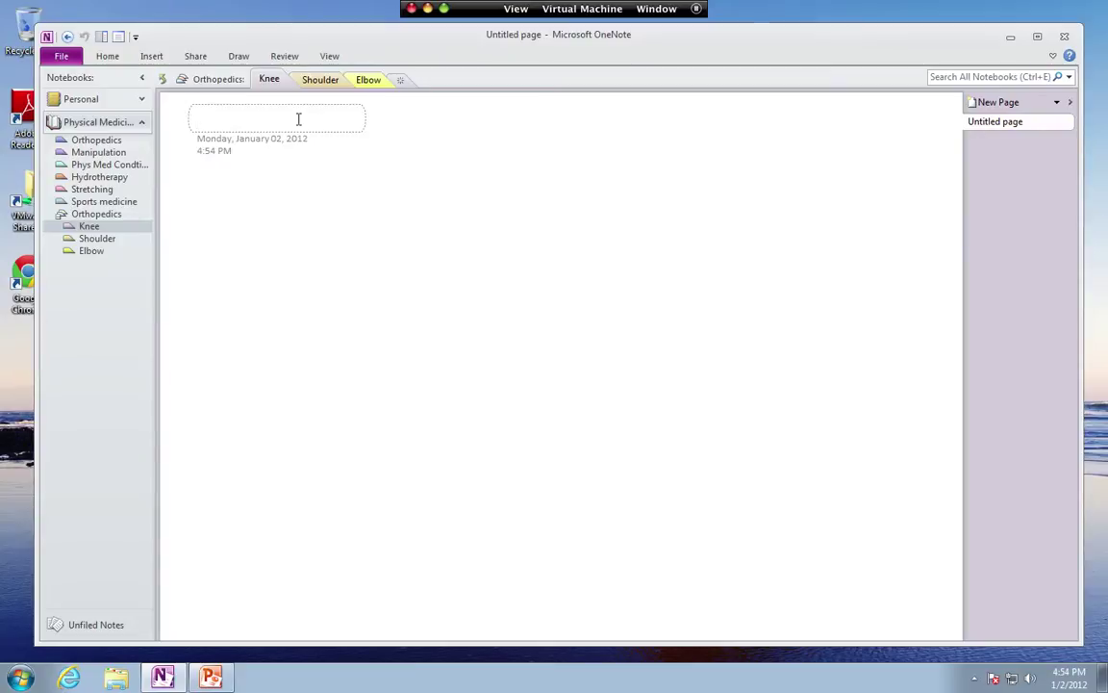
Step: Title the Knee section's page 'Patella Tendonitis'
text(P)
key(BackSpace)
text(Pateller)
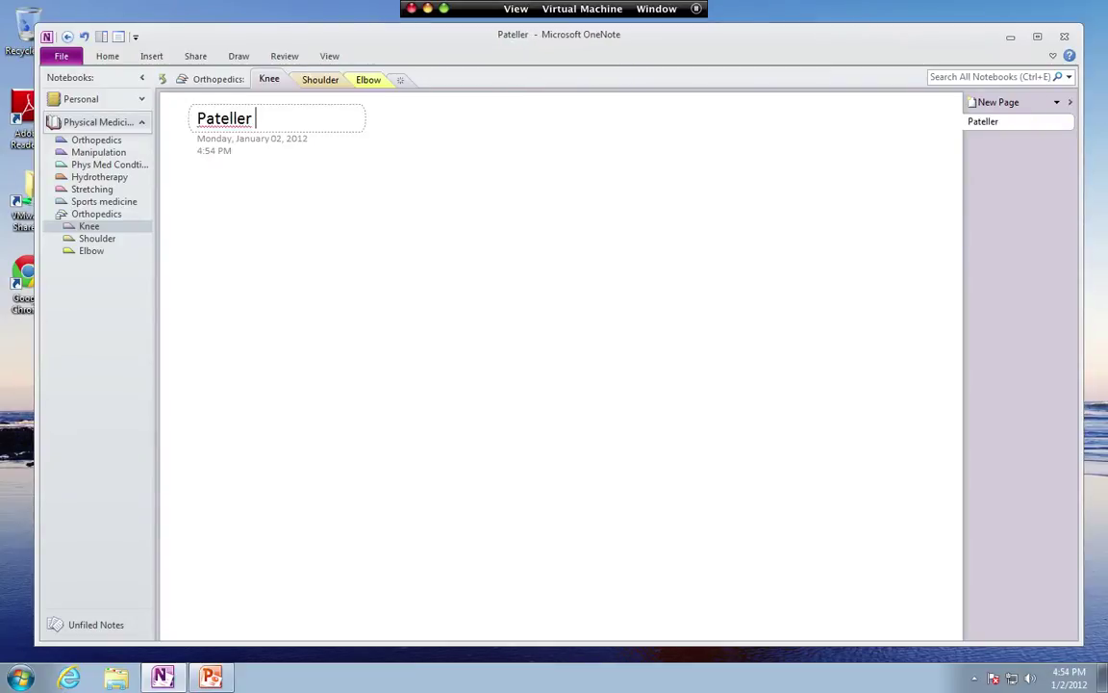
key(BackSpace)
key(BackSpace)
key(BackSpace)
text(a Tendonitis)
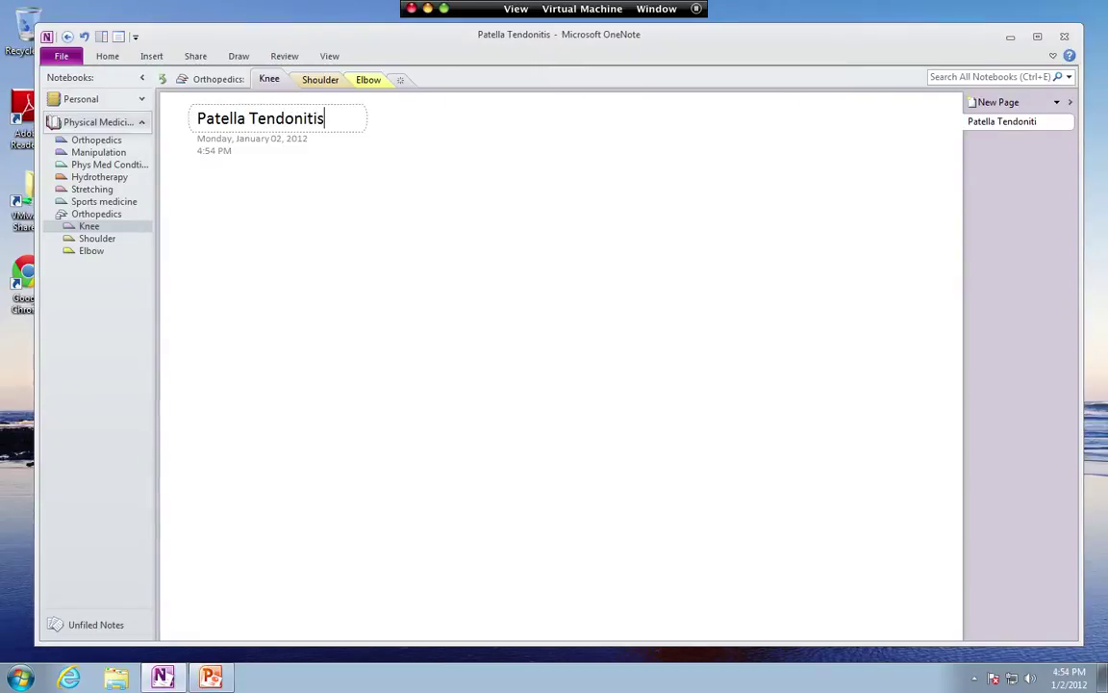
Step: Add an 'ACL Tear' page and a third page titled 'Anterior Drawer Sign'
click(997, 104)
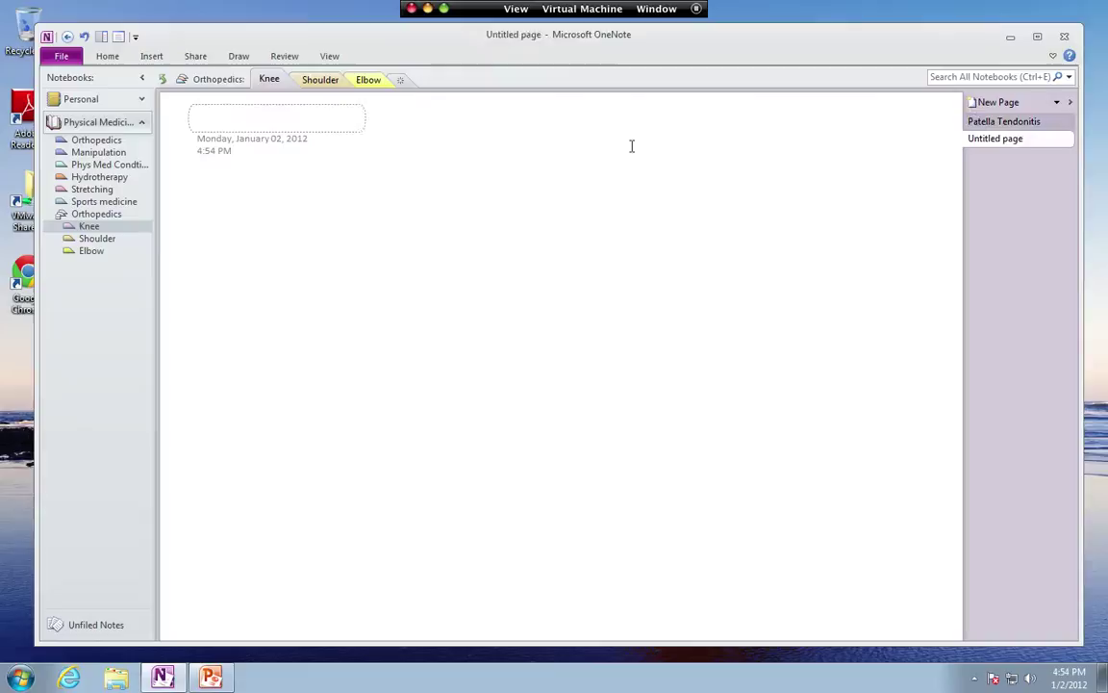
text(ACL Teat)
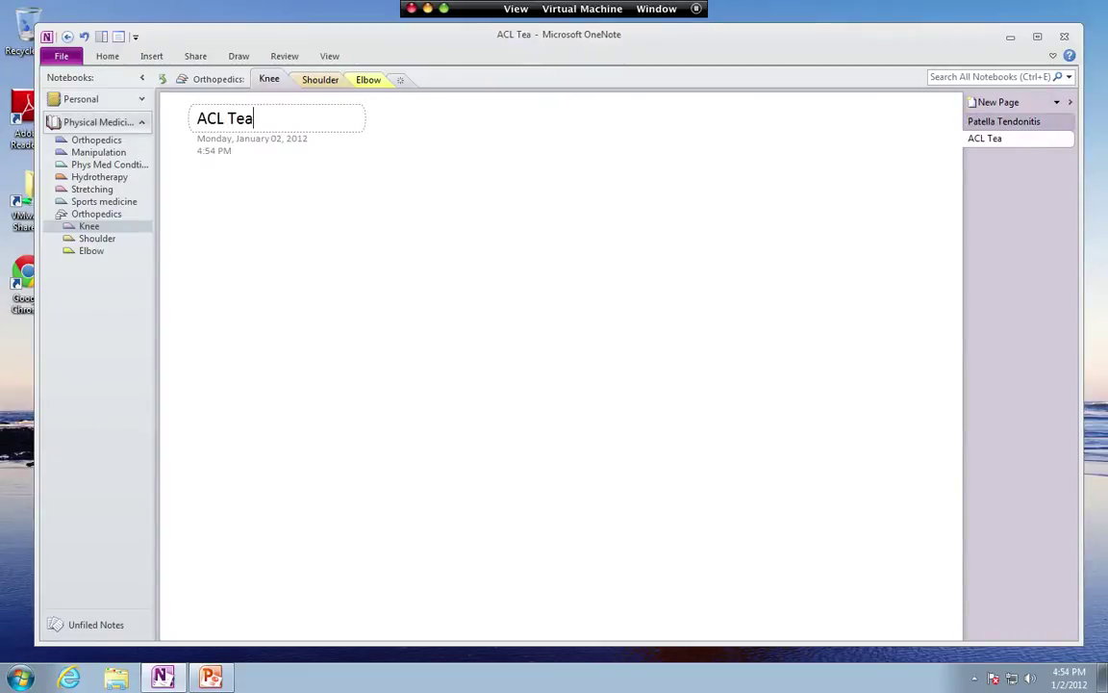
key(BackSpace)
text(r)
click(1000, 186)
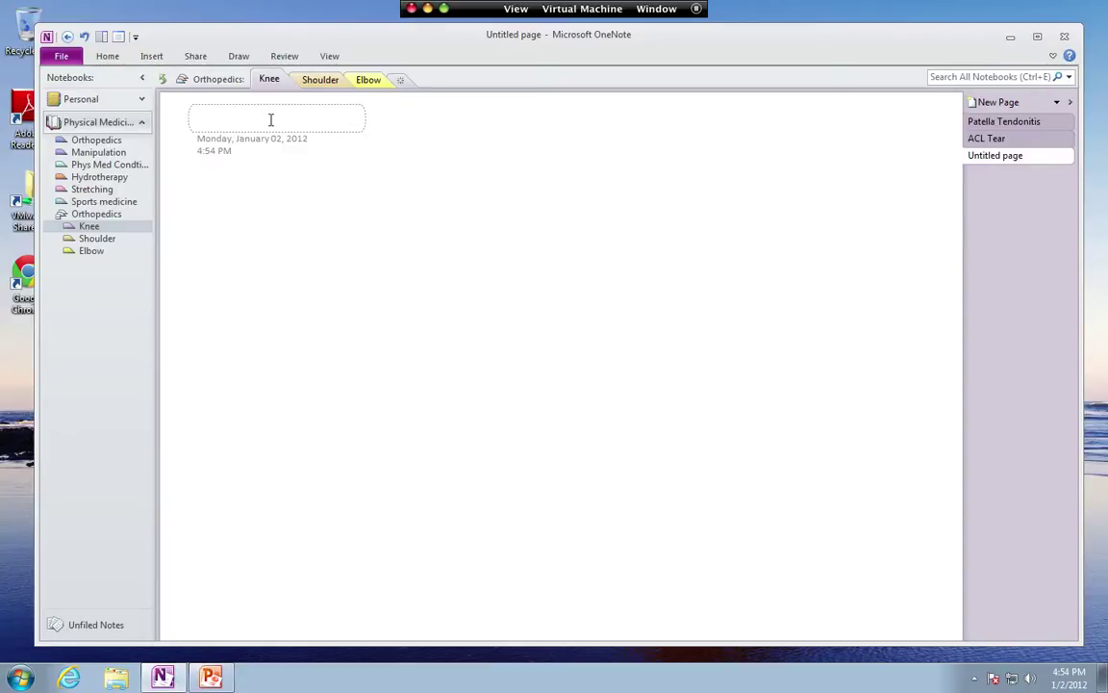
text(A)
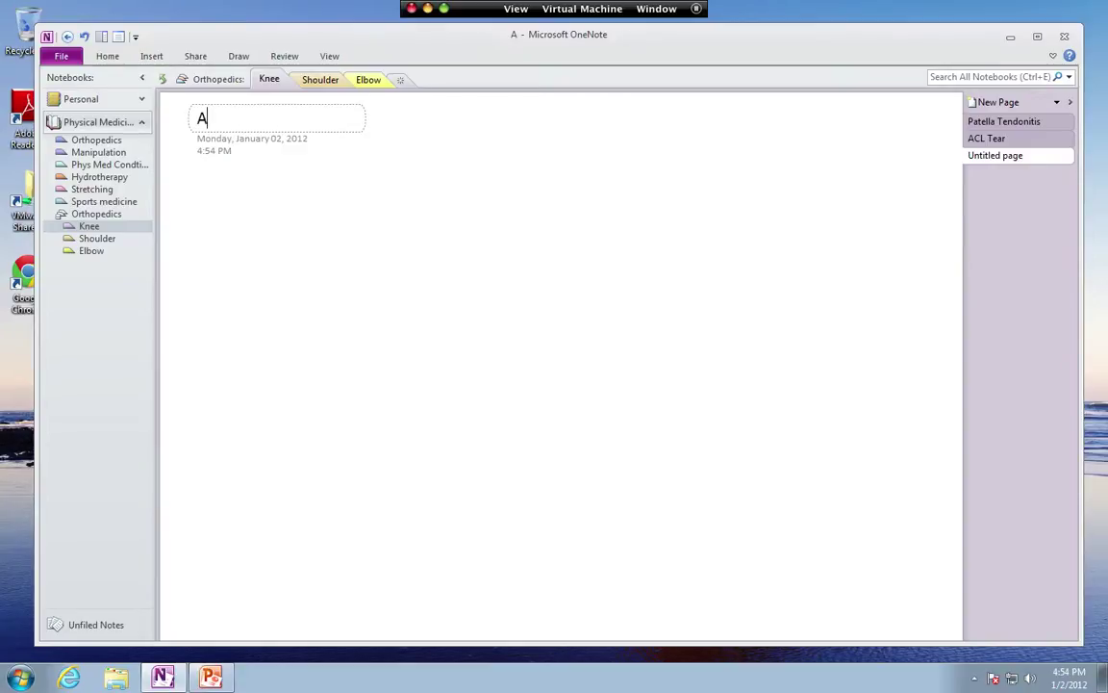
text(nterior Drawer Sign)
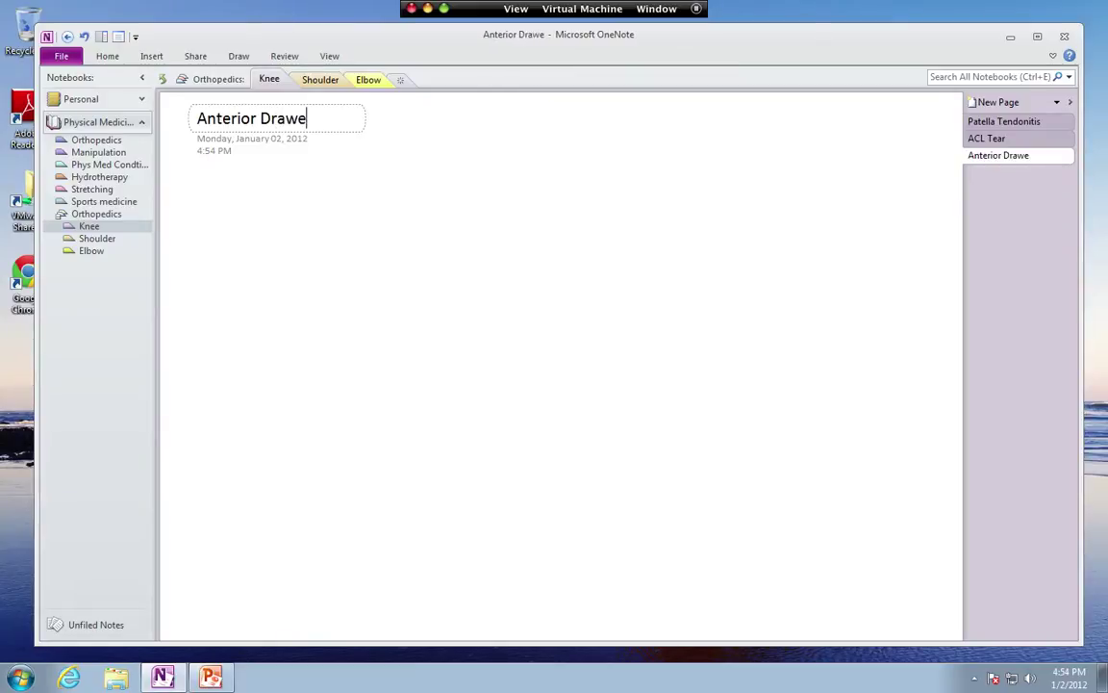